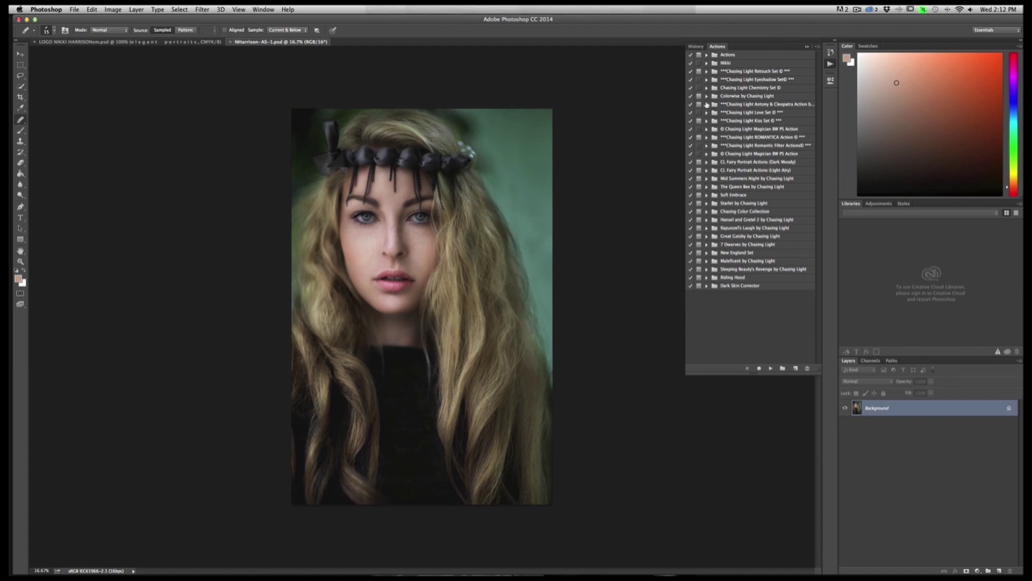
- Run the Embrace action from the Chasing Light Kiss Set on the portrait, continuing past its message
left_click(706, 120)
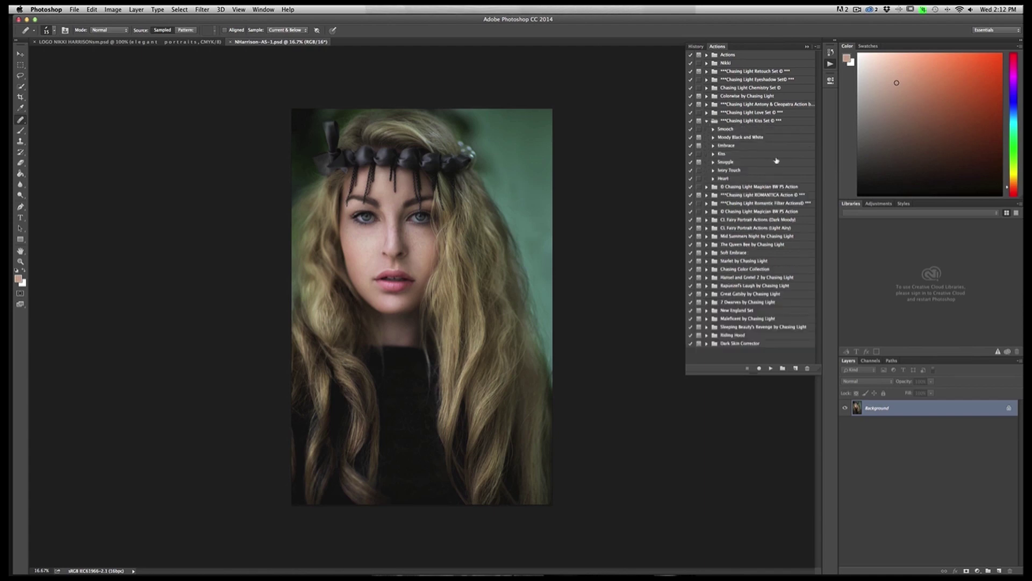
left_click(730, 146)
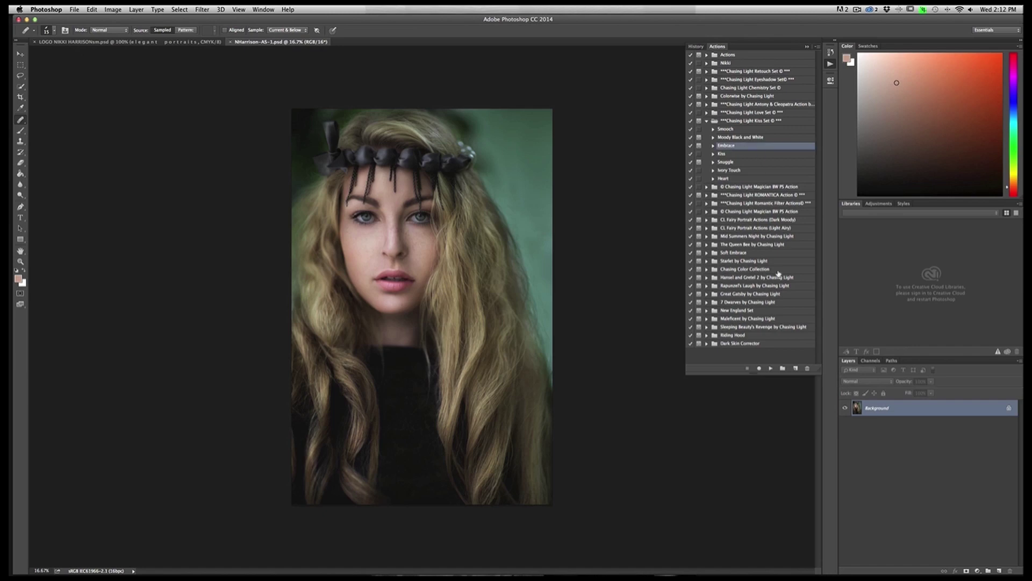
left_click(770, 368)
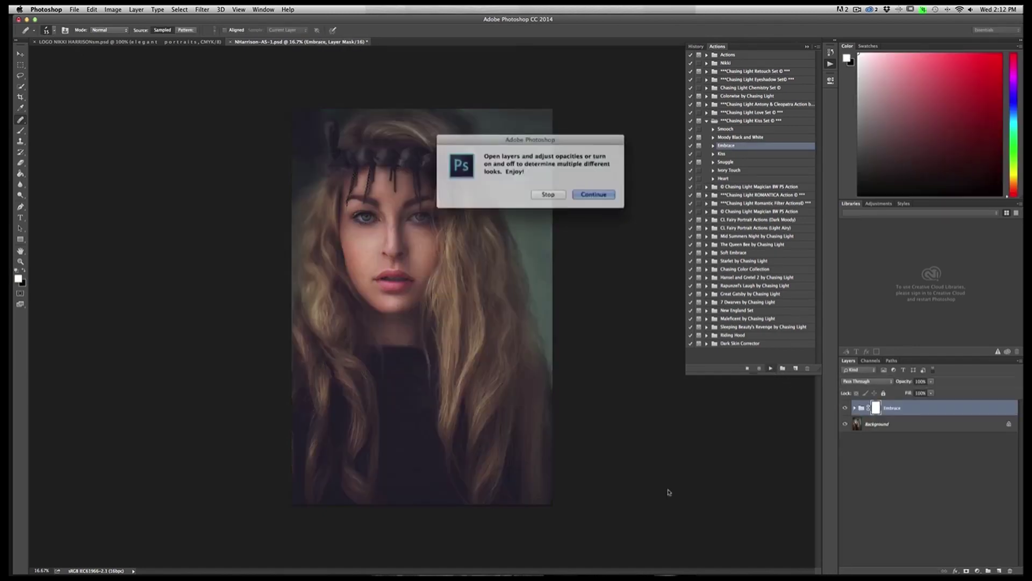
left_click(605, 195)
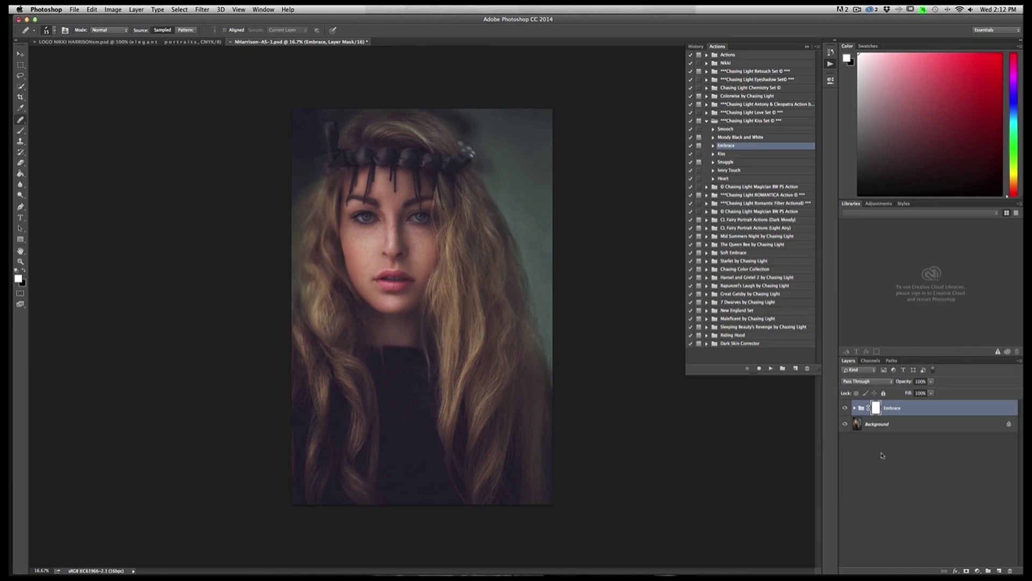
- Lower the Embrace group's opacity to 60% and flatten the image
left_click(931, 382)
left_click_drag(933, 393, 918, 393)
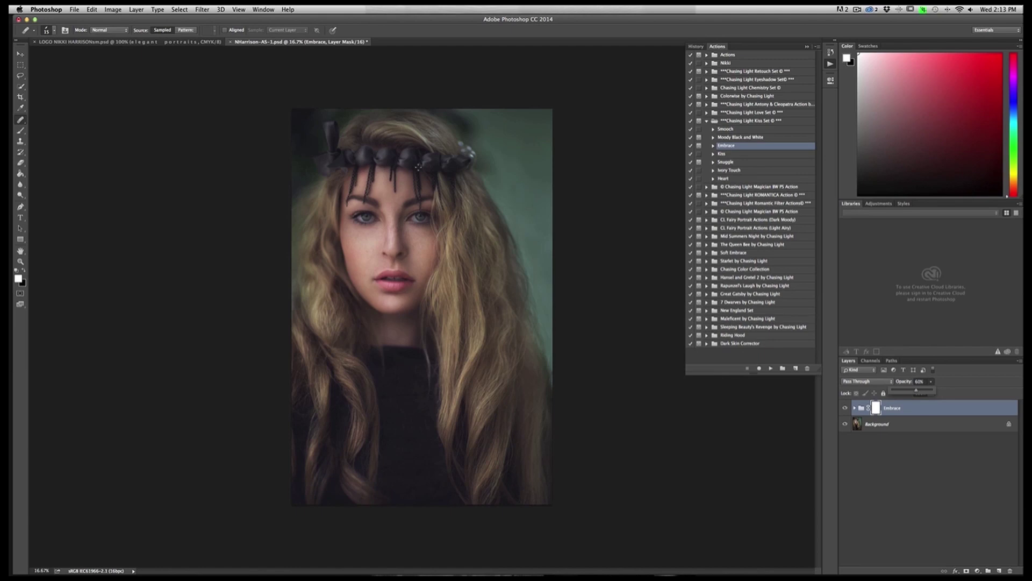
left_click(136, 10)
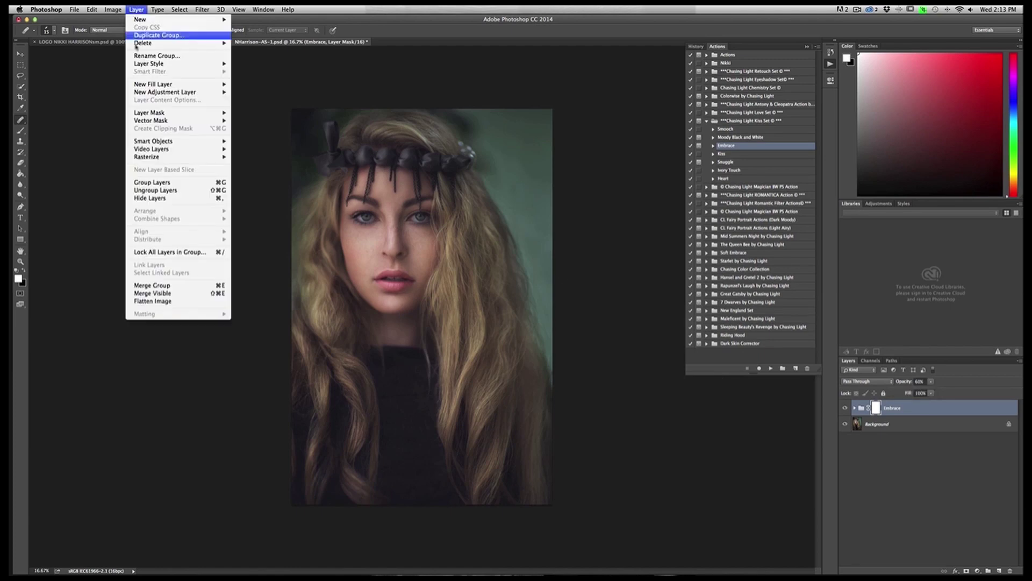
left_click(176, 302)
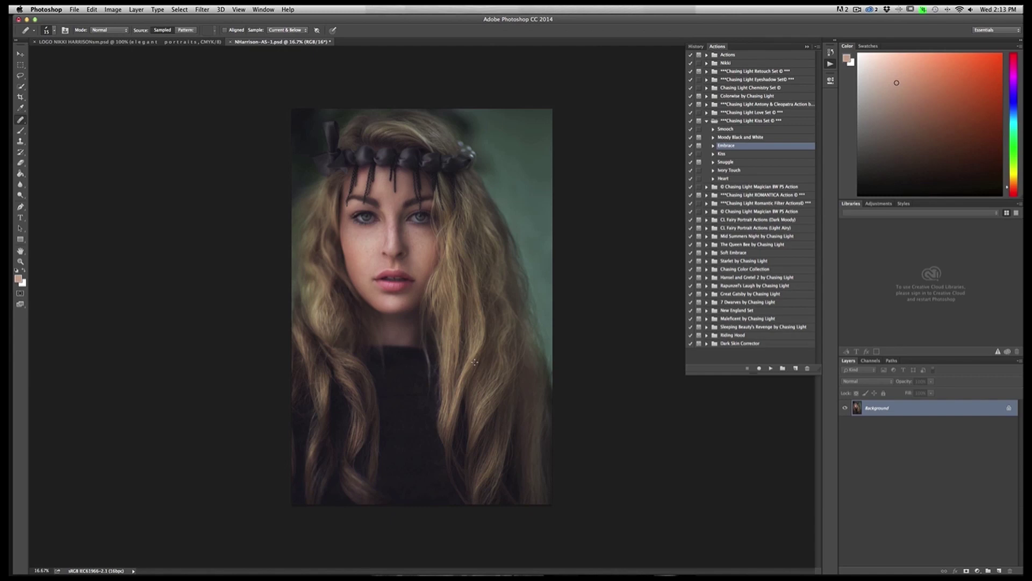
- Open the flattened portrait in the Alien Skin Exposure 6 filter
left_click(204, 10)
mouse_move(227, 197)
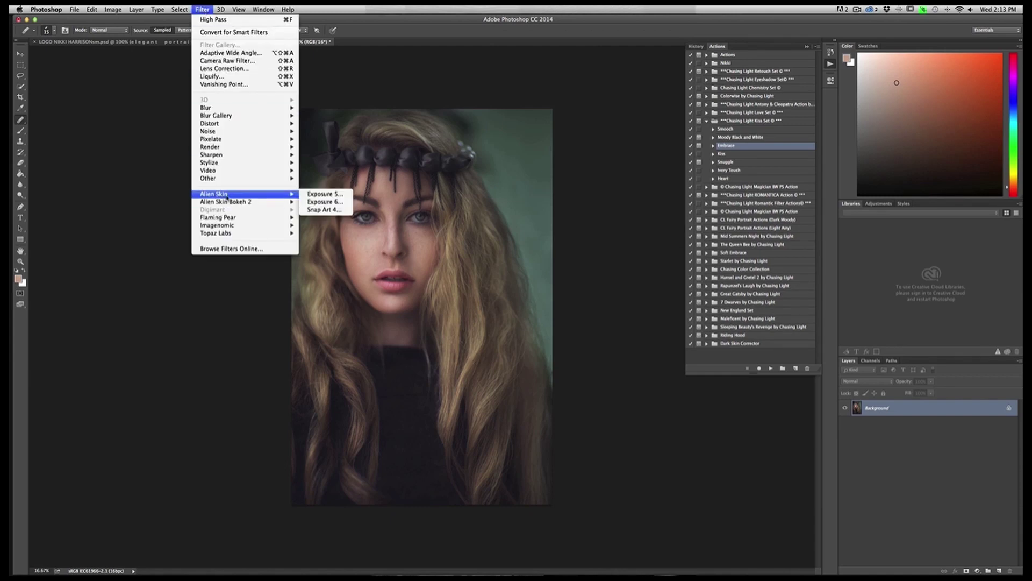
left_click(340, 202)
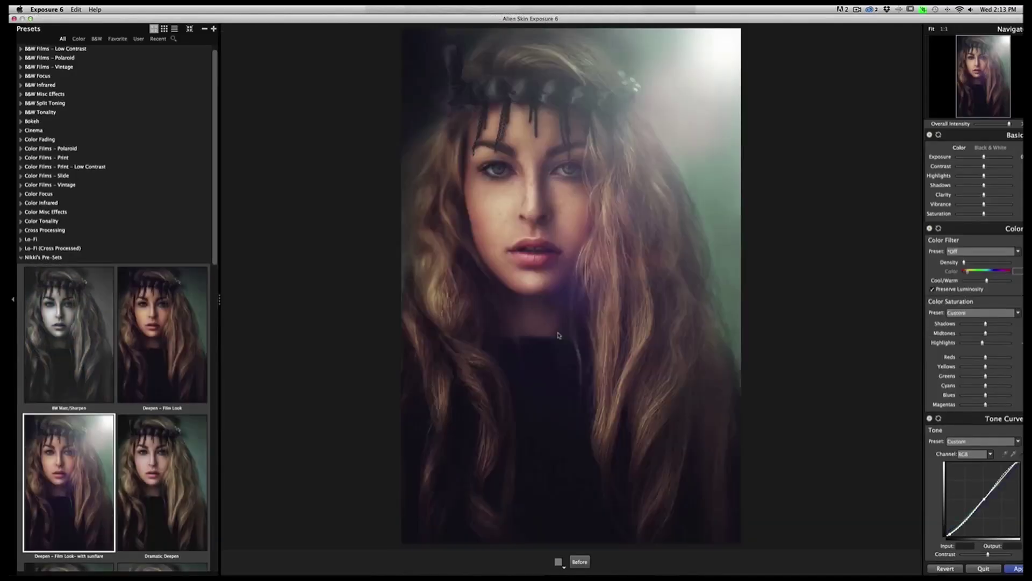
- Limit the preset list to color presets and expand the photographer's personal presets category
left_click(20, 258)
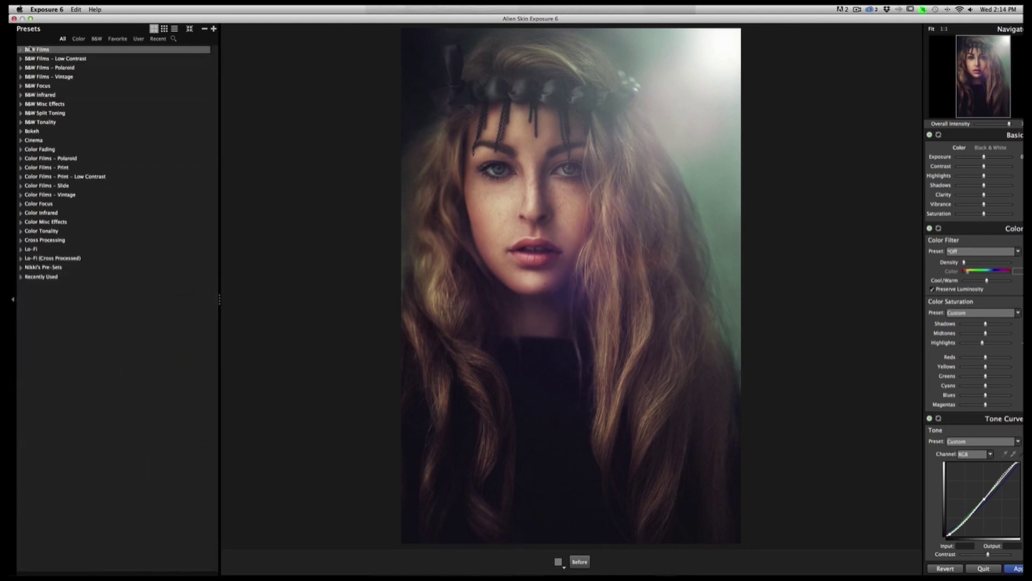
left_click(79, 39)
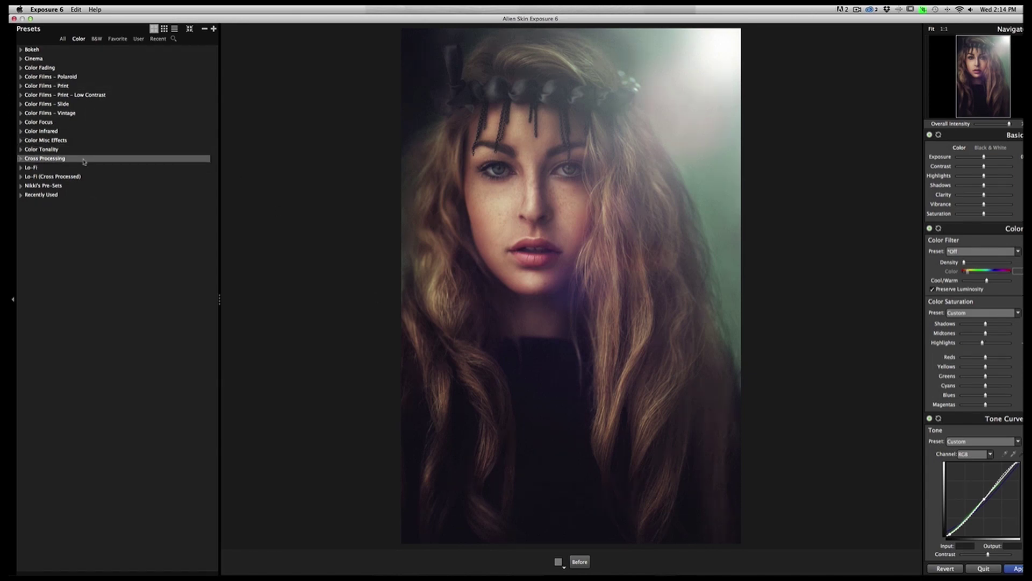
left_click(22, 186)
- Try the presets Deepen - Film Look, its sunflare version, Dramatic Deepen, and Dramatic Deepen with paper texture on the portrait
left_click(80, 259)
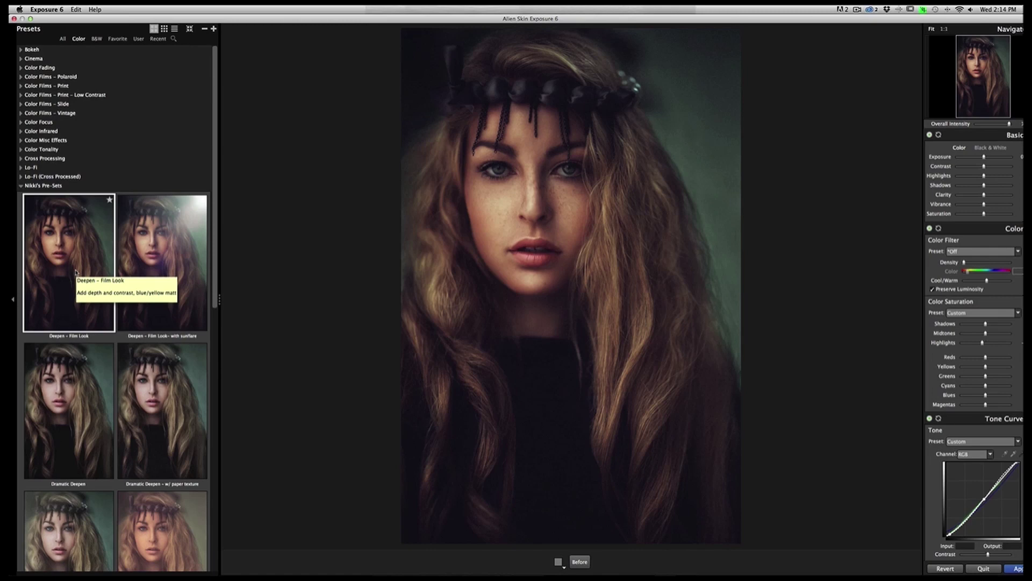
left_click(177, 254)
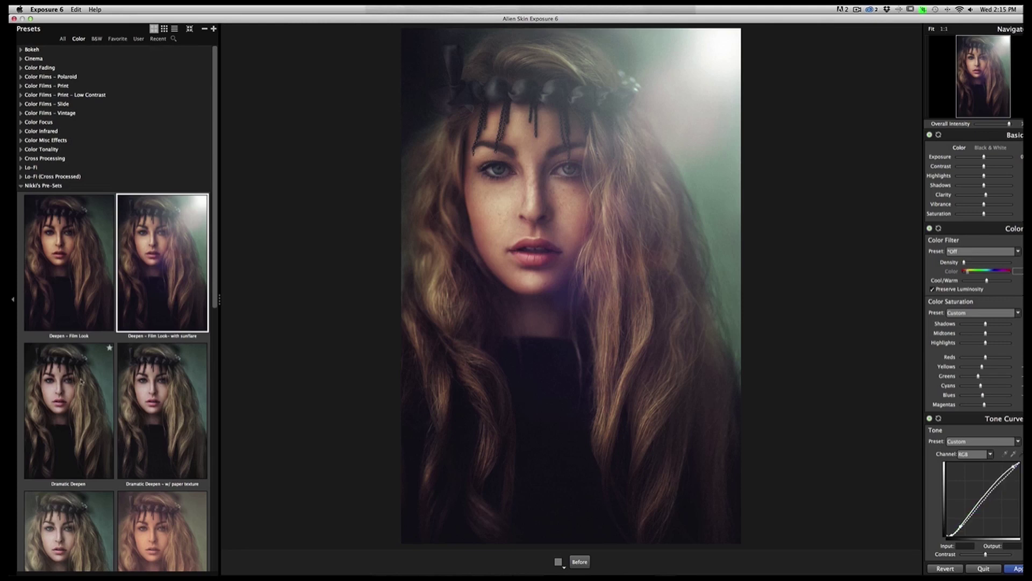
left_click(79, 383)
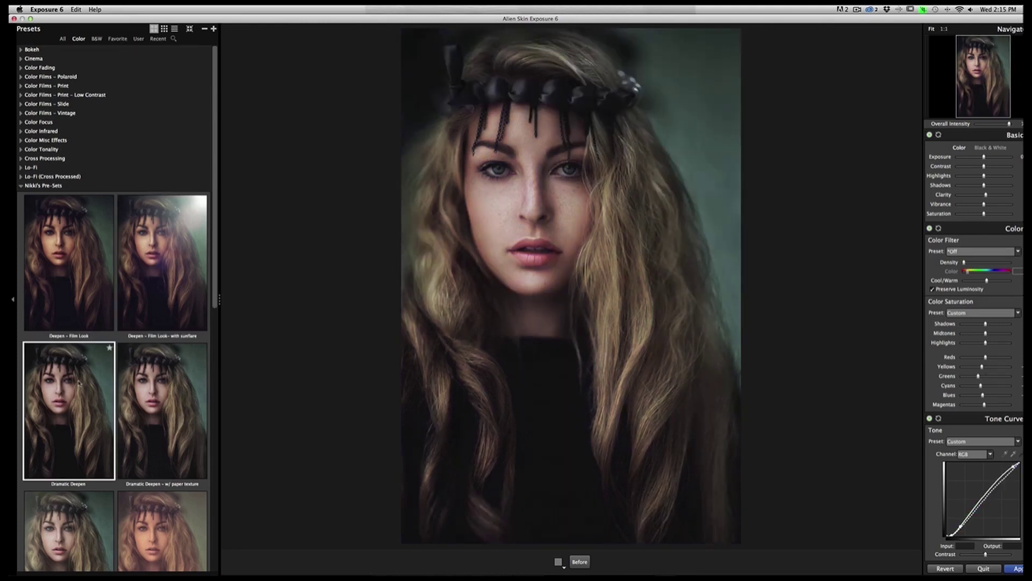
left_click(168, 409)
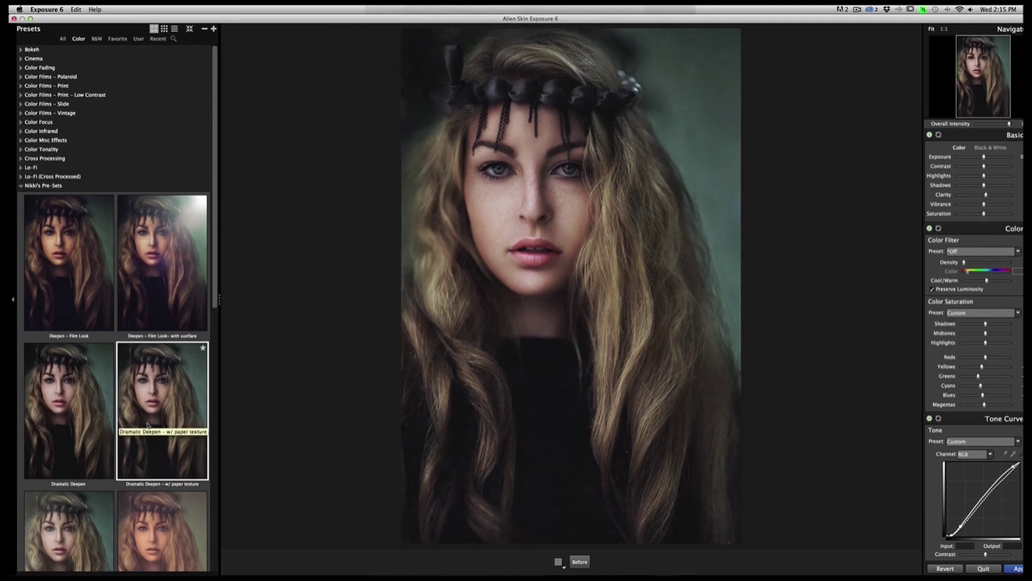
- Preview the remaining personal presets on the portrait, from Matt Flat Warm with Scratches to Warm Cool with sunflare and scratches
scroll(149, 424, "down", 5)
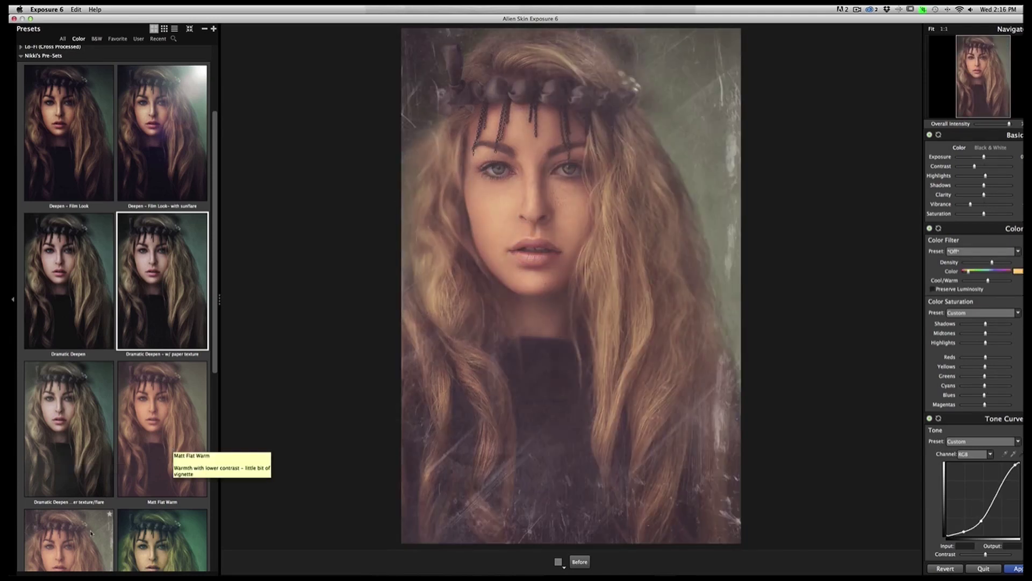
scroll(91, 533, "down", 5)
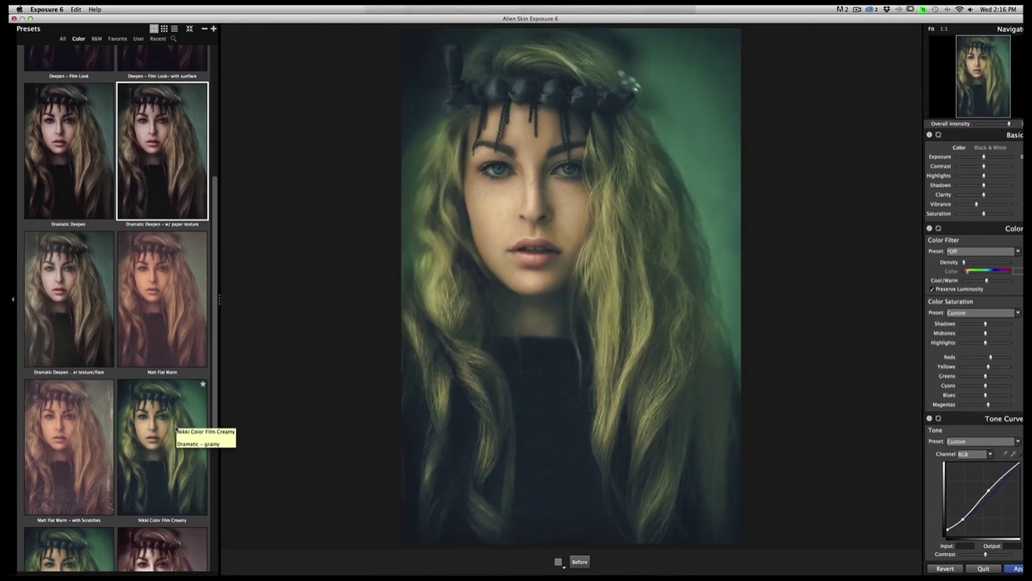
scroll(176, 428, "down", 5)
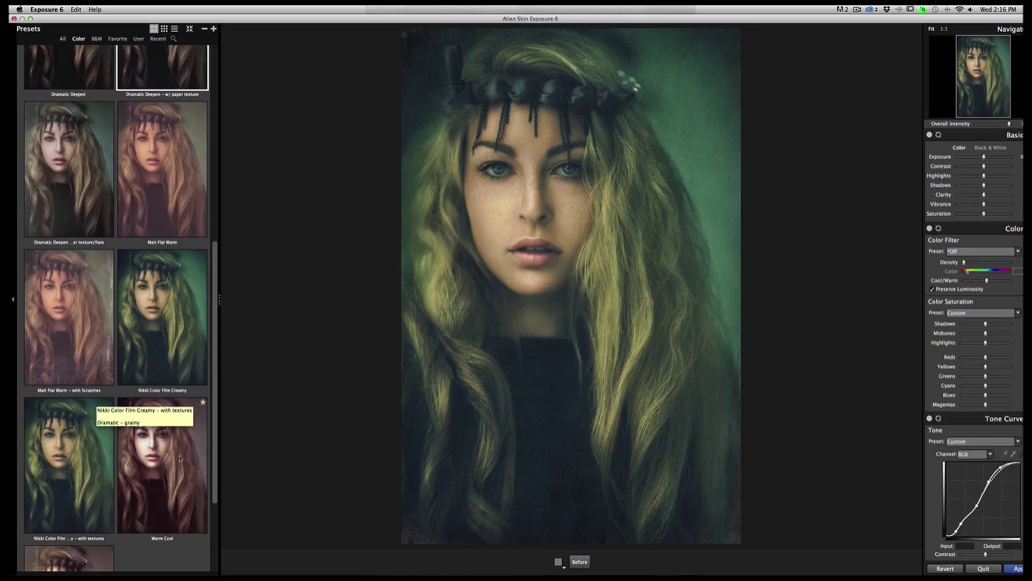
scroll(180, 458, "down", 3)
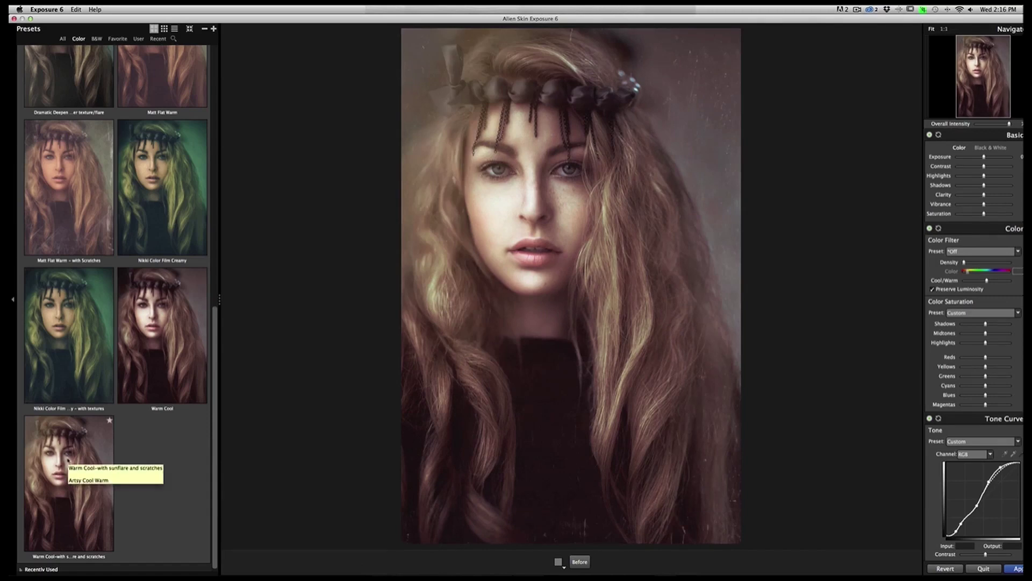
- Apply the Warm Cool preset and lower the contrast, highlights and shadows of its tone curve
left_click(160, 347)
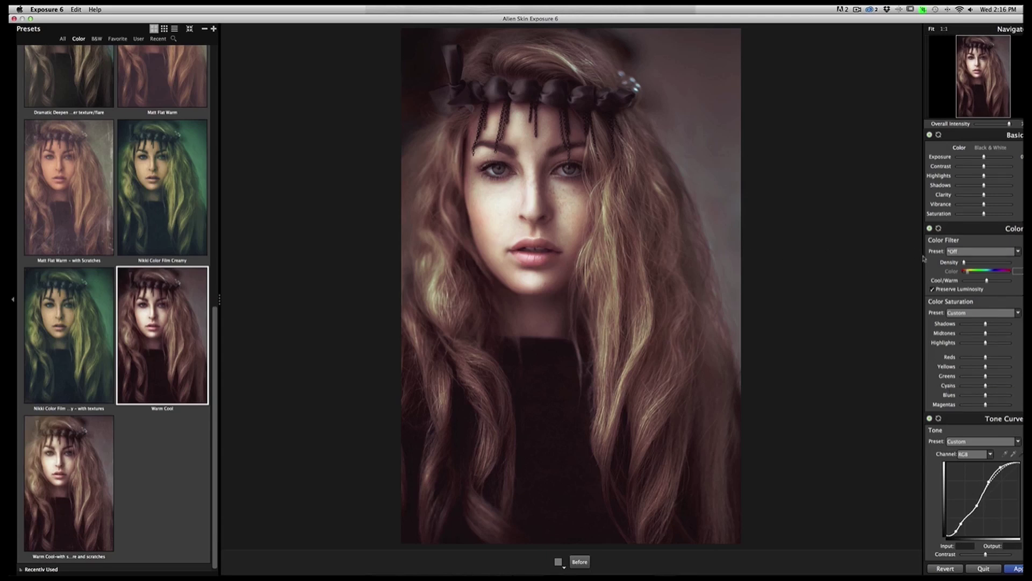
scroll(994, 384, "down", 5)
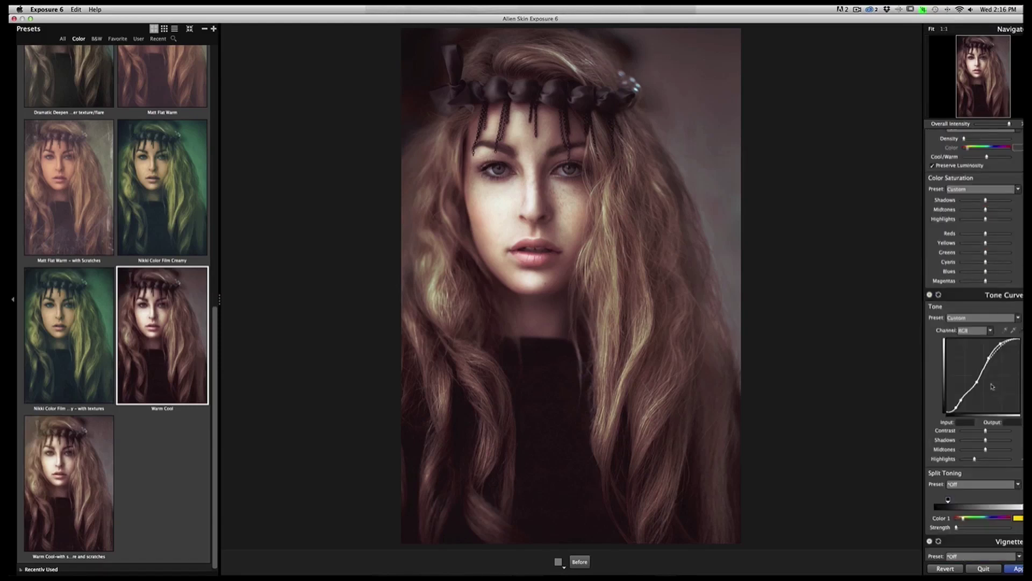
scroll(992, 386, "down", 3)
left_click_drag(974, 377, 979, 349)
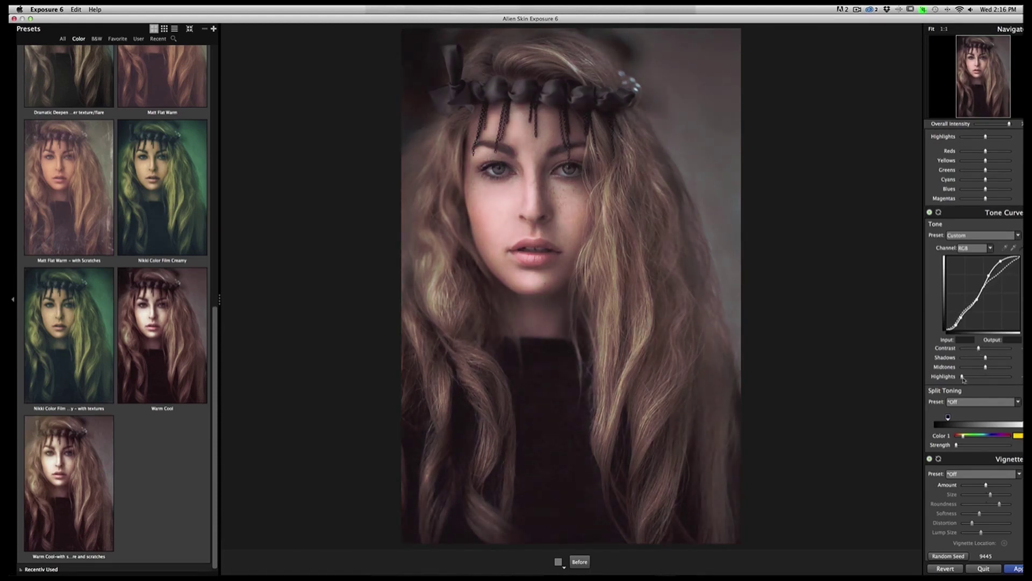
left_click_drag(985, 357, 986, 370)
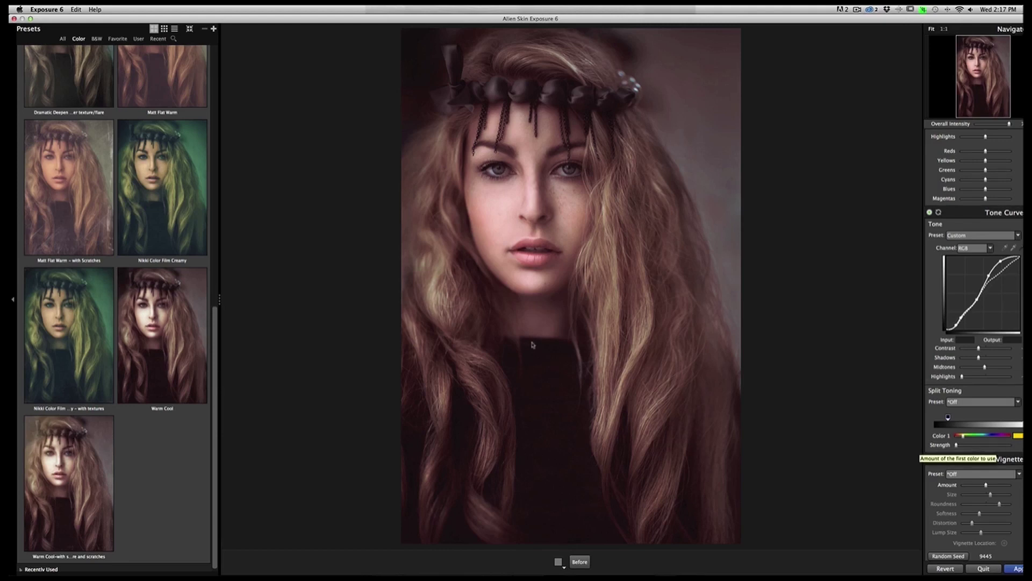
- Collapse the personal presets category and expand the Color Fading presets
scroll(172, 252, "up", 10)
left_click(170, 247)
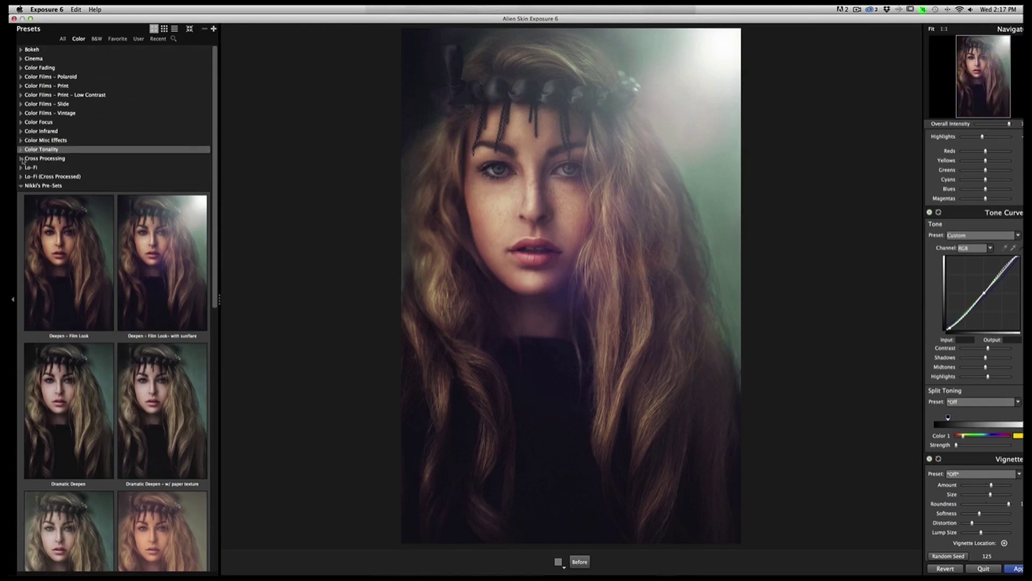
left_click(22, 186)
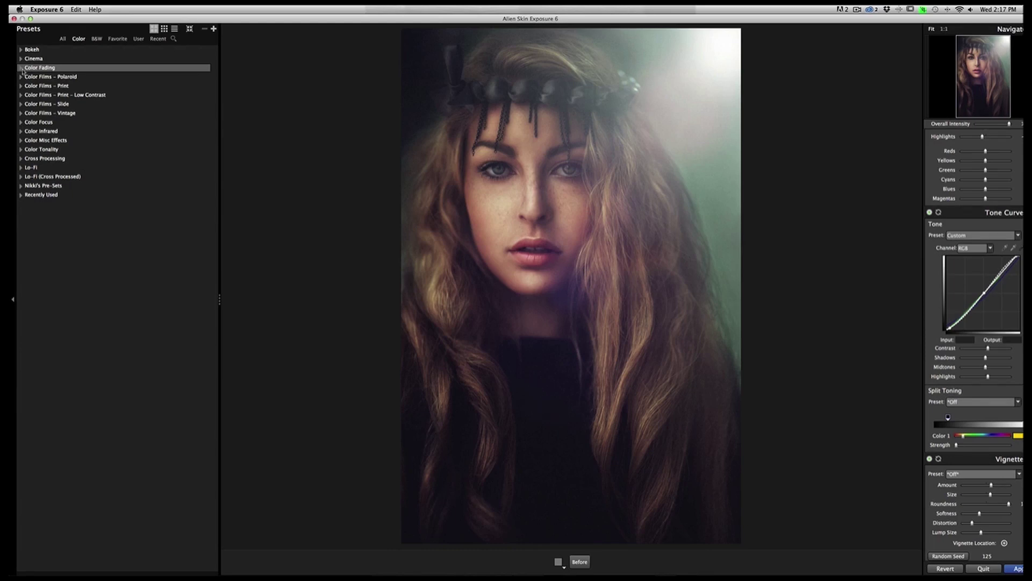
left_click(21, 68)
- Preview the Agfacolor Neu, Agfacolor Neu - Soft Vignette, Color Photo - Dust & Scratches and Color Photo - Fading presets
left_click(76, 141)
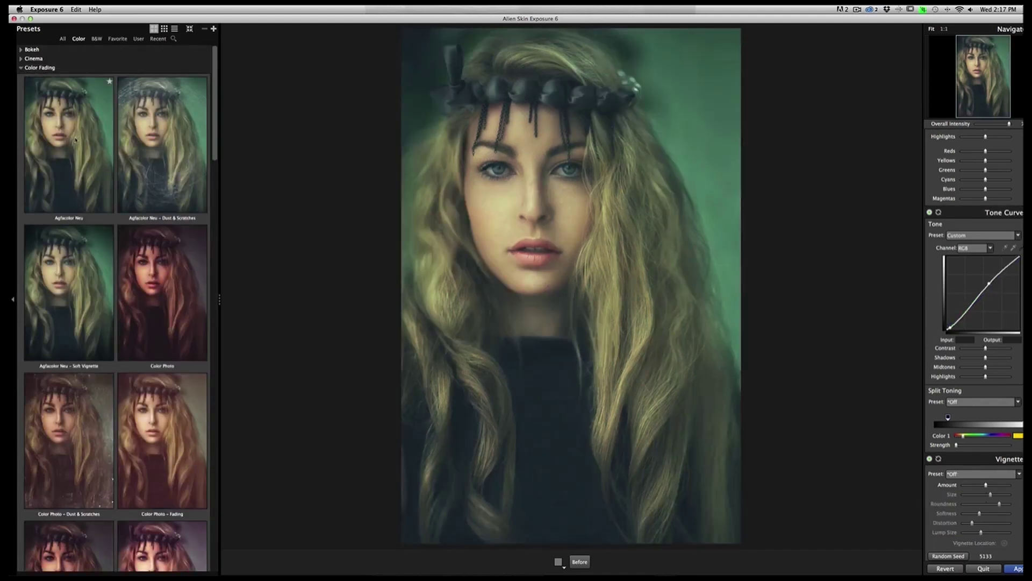
left_click(70, 283)
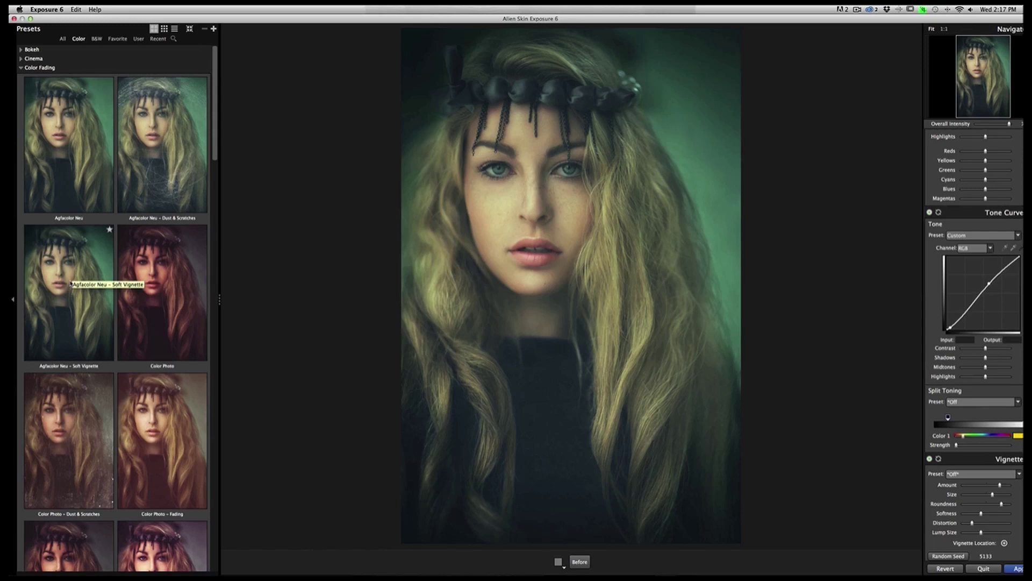
left_click(61, 411)
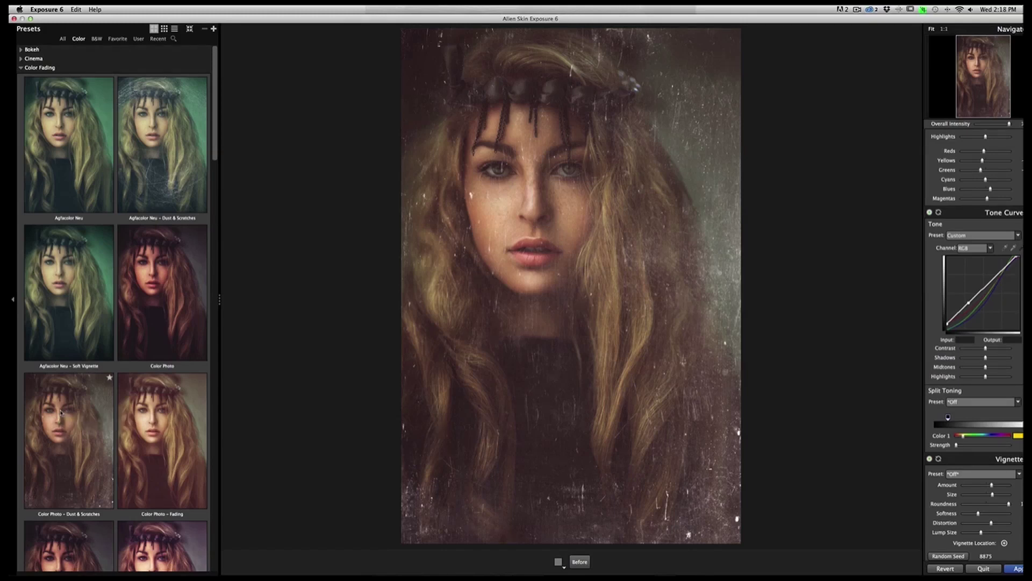
left_click(139, 430)
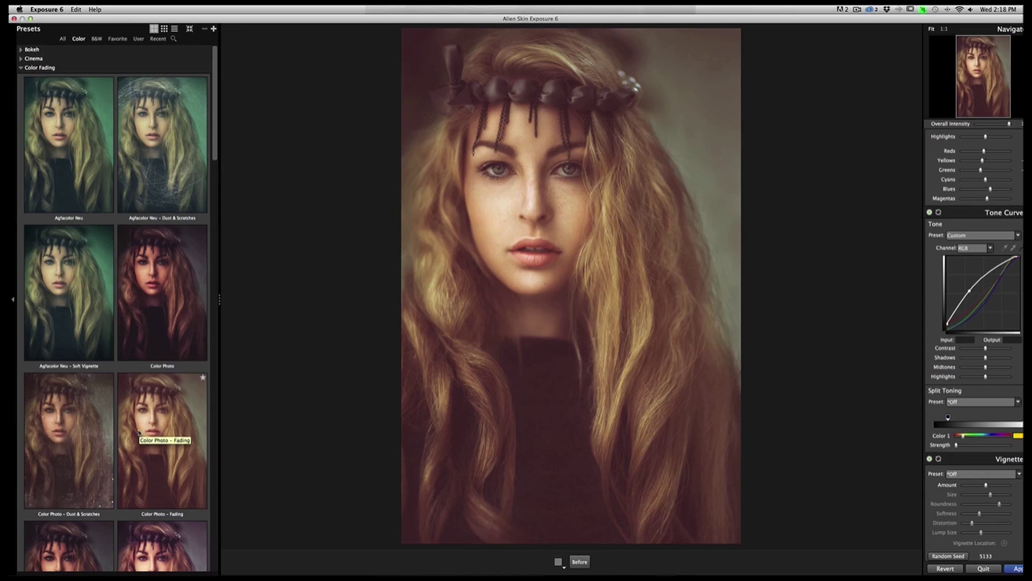
- Preview further Color Fading presets on the portrait, including Color Photo - Warm Skin, Ektachrome (mild), Kodacolor - Moderate and Postcard - Pastel
scroll(139, 432, "down", 4)
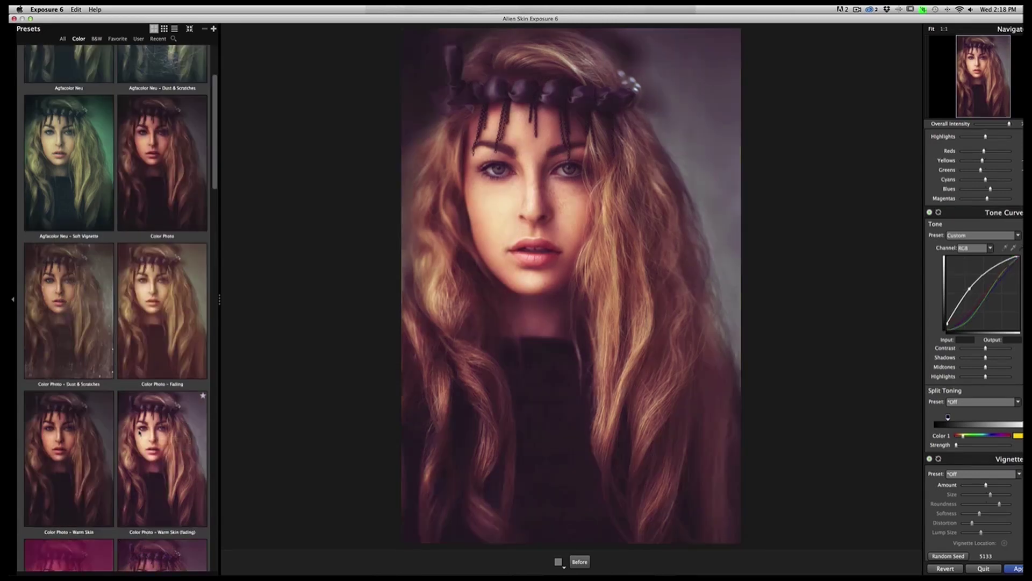
left_click(141, 440)
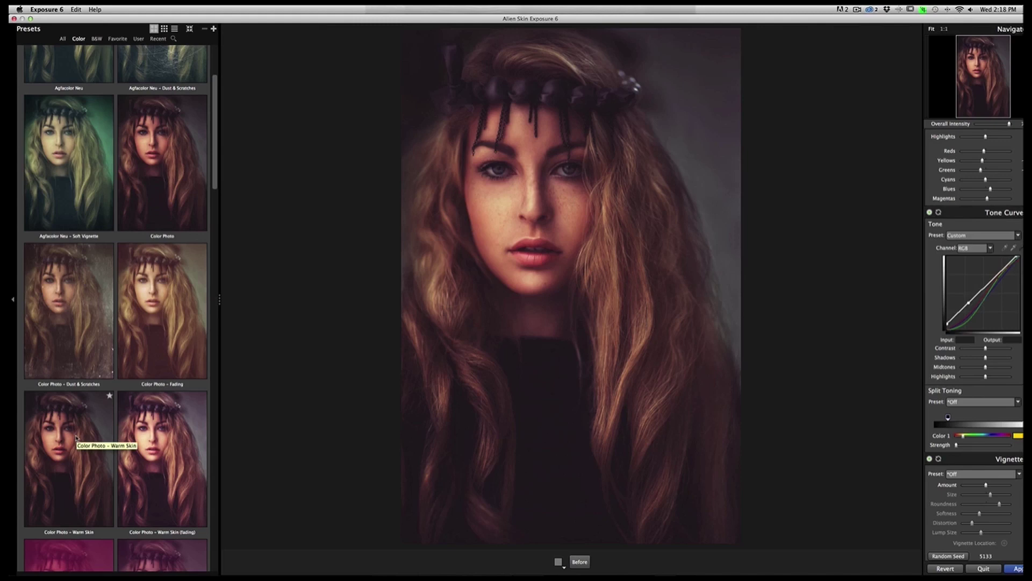
left_click(178, 452)
scroll(177, 452, "down", 8)
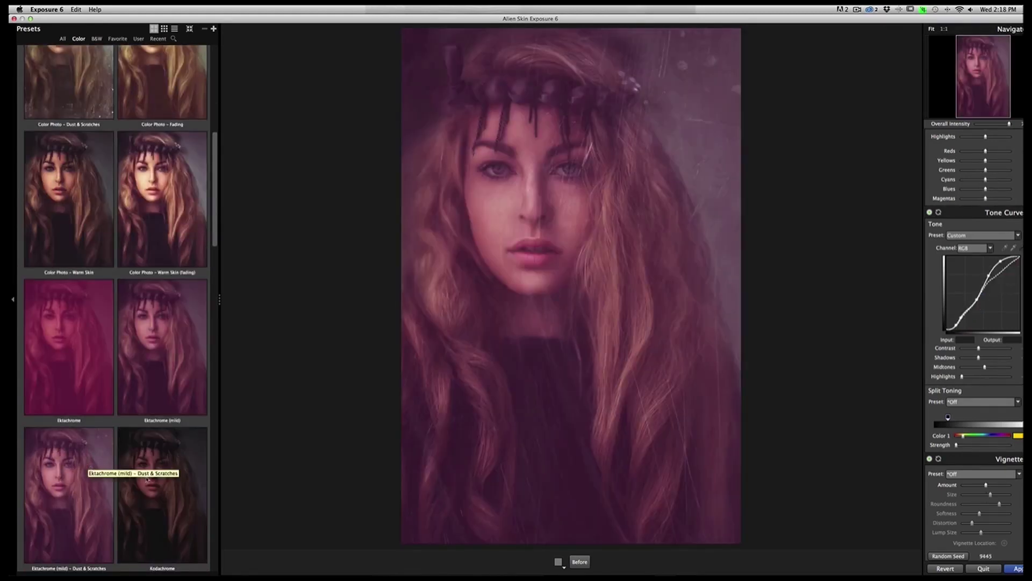
scroll(166, 485, "down", 7)
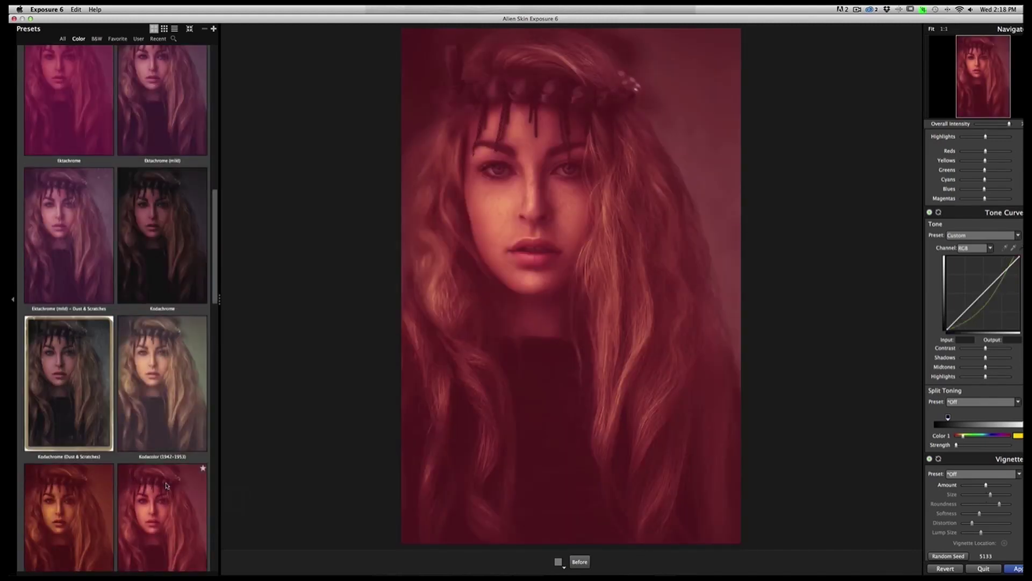
scroll(166, 486, "down", 7)
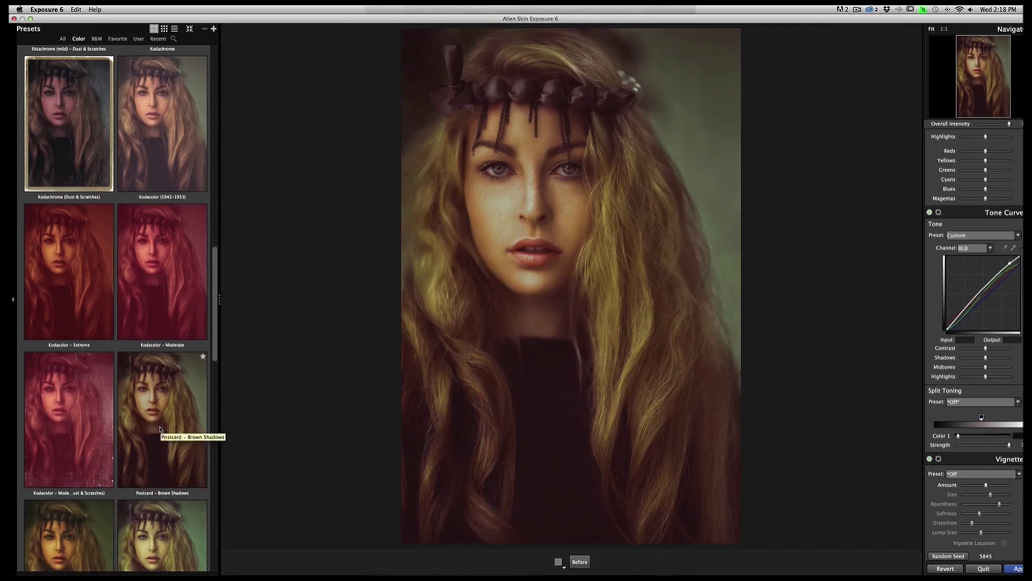
scroll(160, 428, "down", 7)
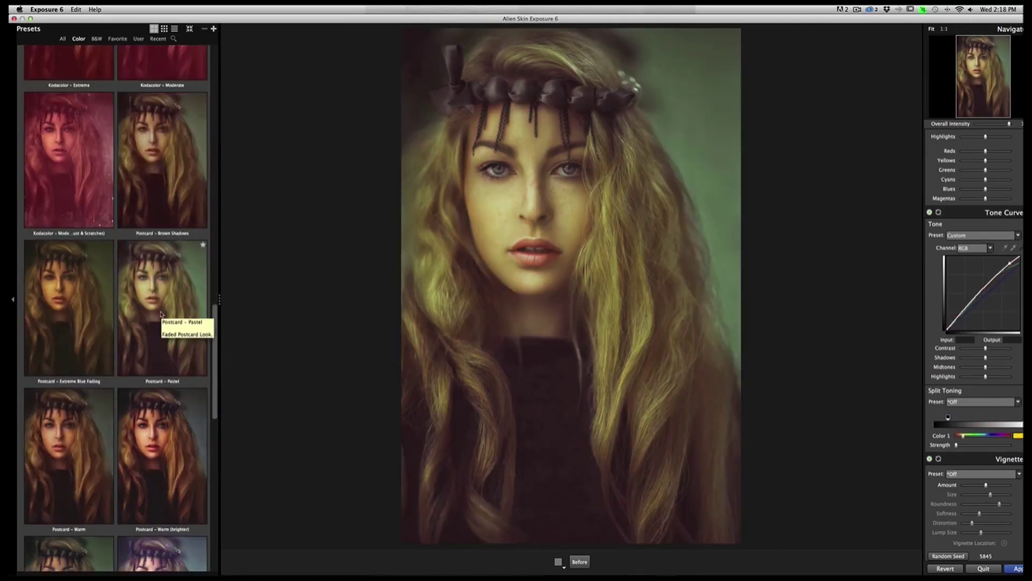
- Preview the remaining Color Fading presets on the portrait, including Postcard - Warm (brighter), Sunlight Faded and Yellowed Slightly
scroll(118, 398, "down", 4)
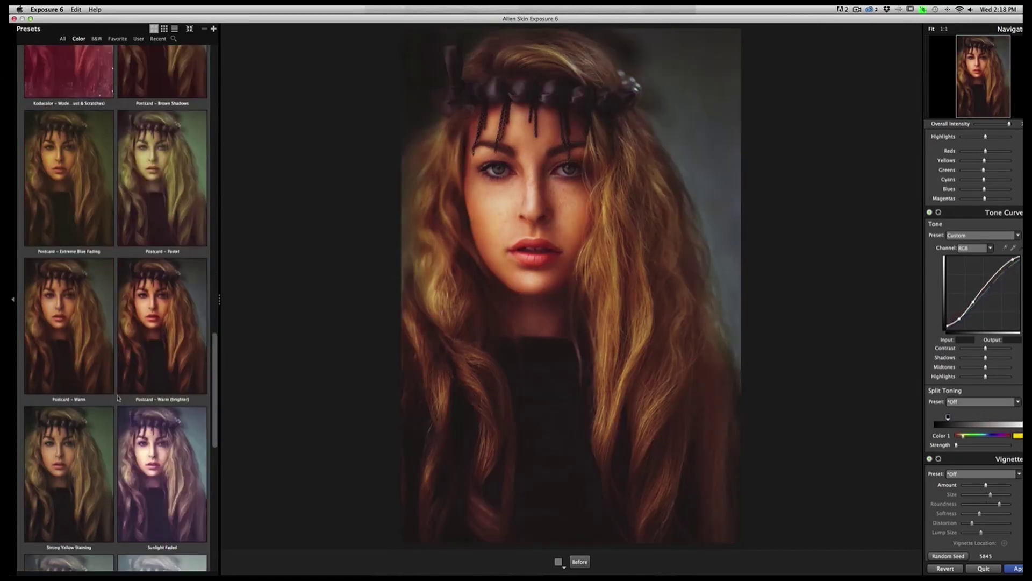
scroll(118, 398, "down", 4)
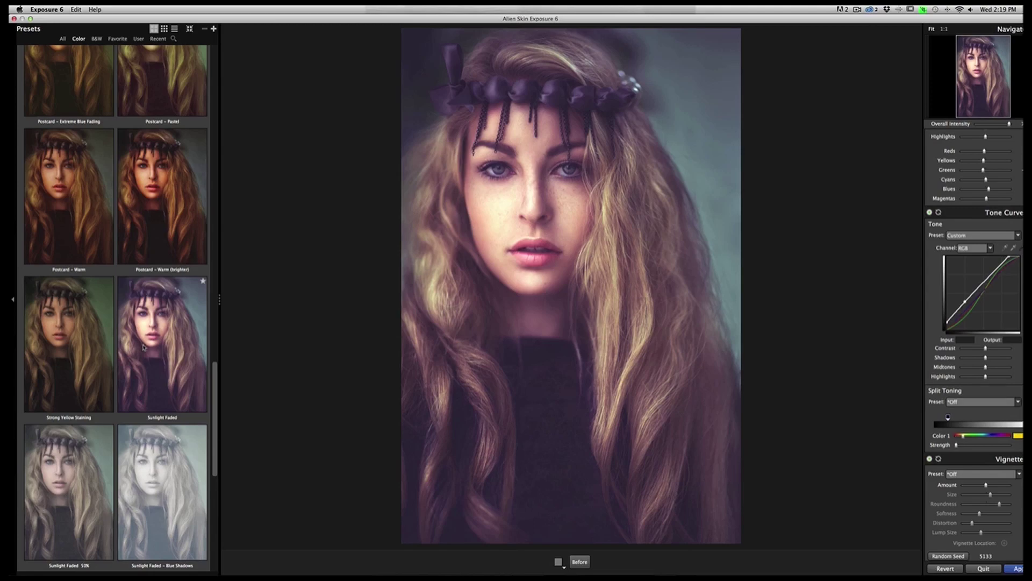
scroll(141, 346, "down", 5)
scroll(143, 368, "down", 5)
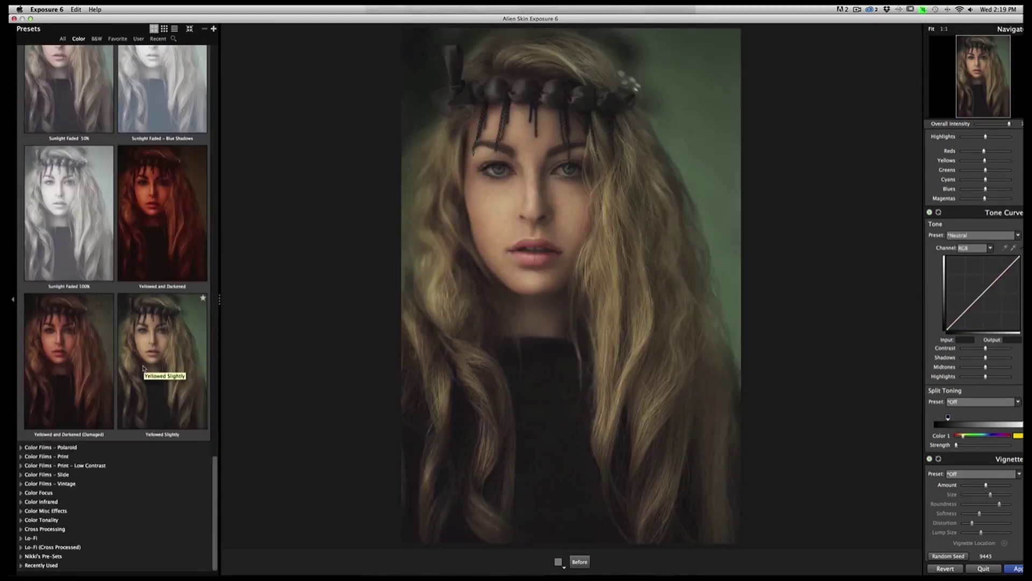
- Compare the Yellowed Slightly and Yellowed and Darkened (Damaged) presets, and apply Yellowed and Darkened (Damaged)
left_click(46, 335)
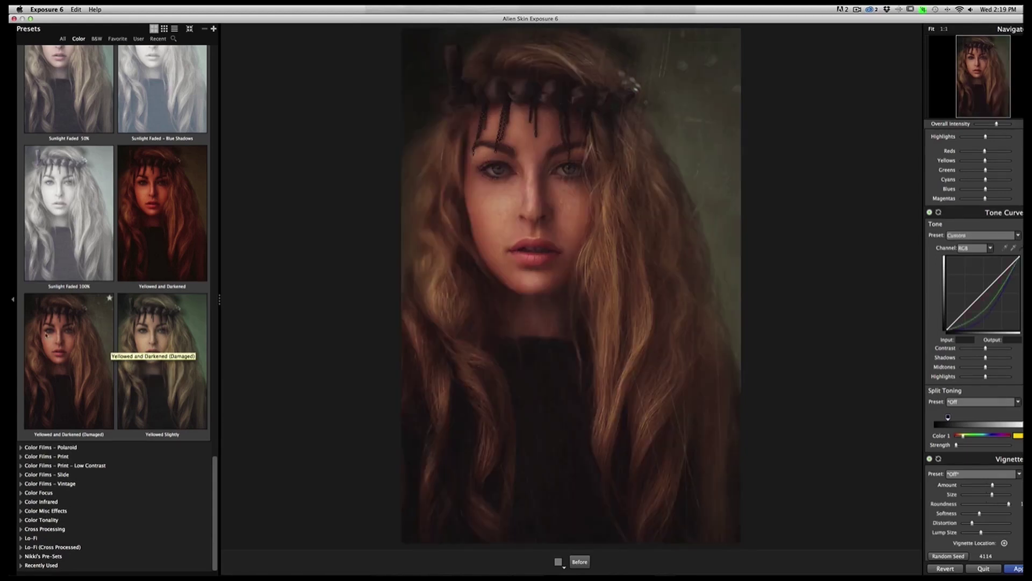
left_click(161, 349)
left_click(79, 340)
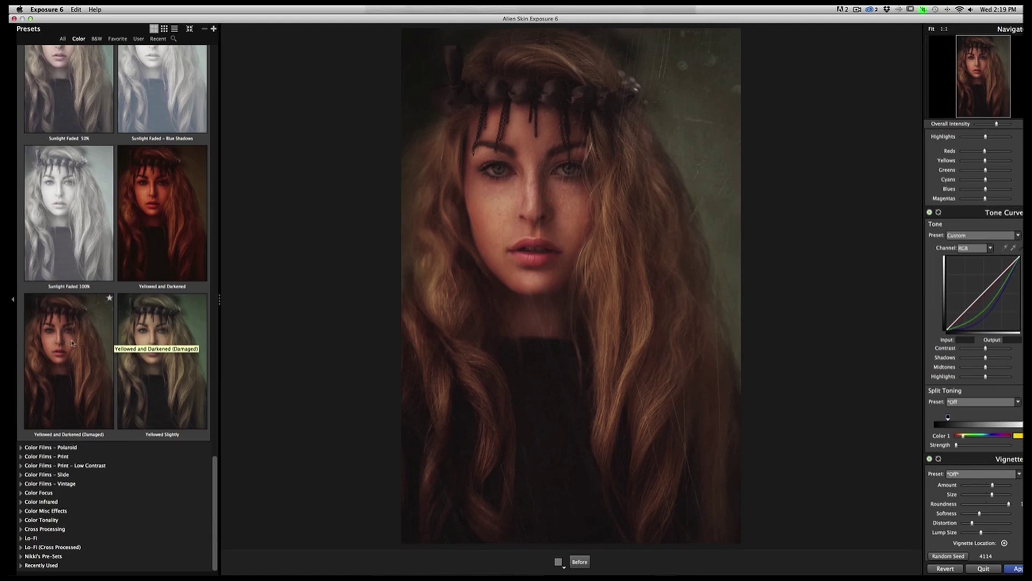
left_click(173, 352)
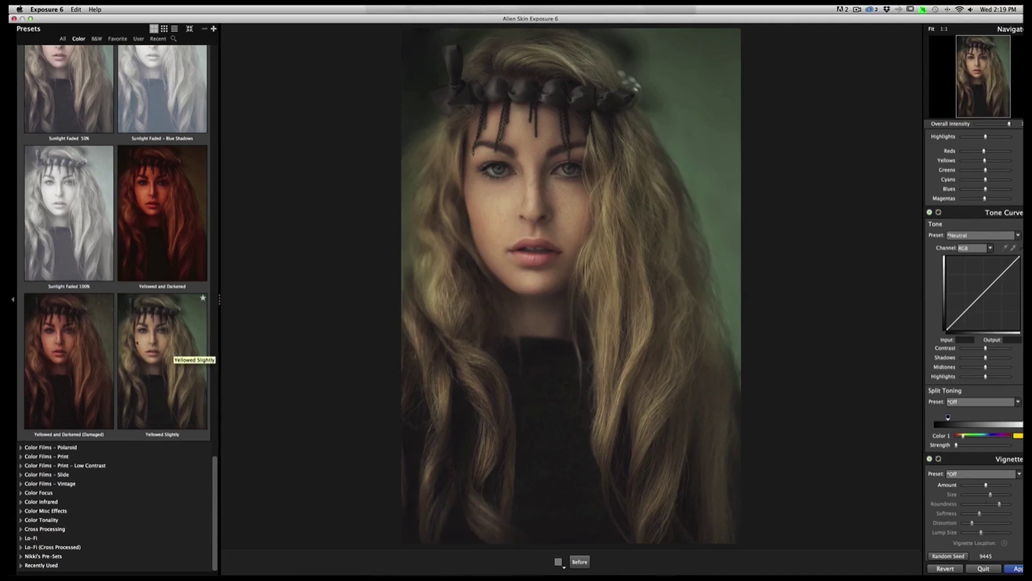
left_click(67, 342)
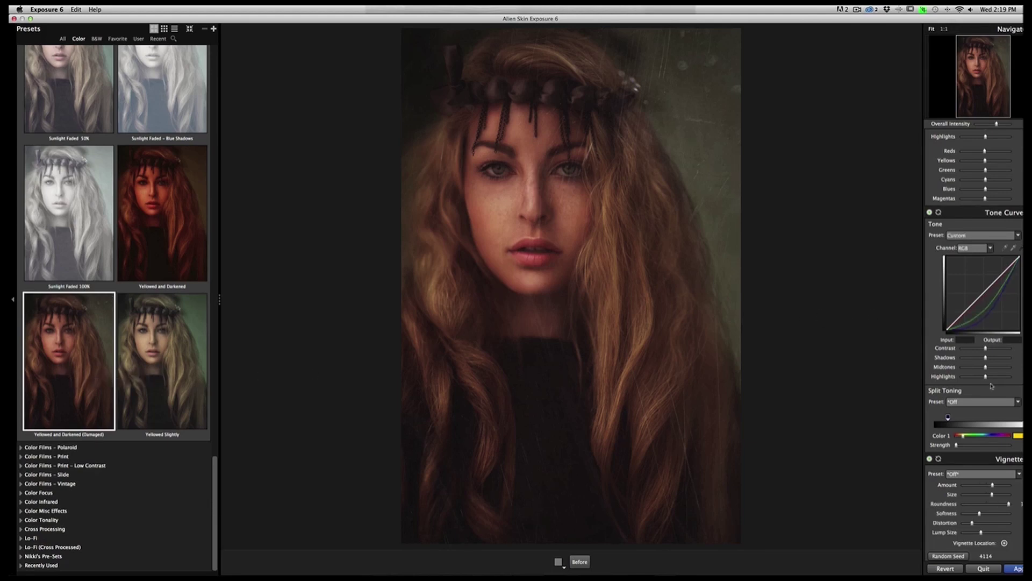
- Increase the zoom and lower the opacity of the Scratches 7 texture, and turn the texture overlay off
scroll(980, 330, "up", 6)
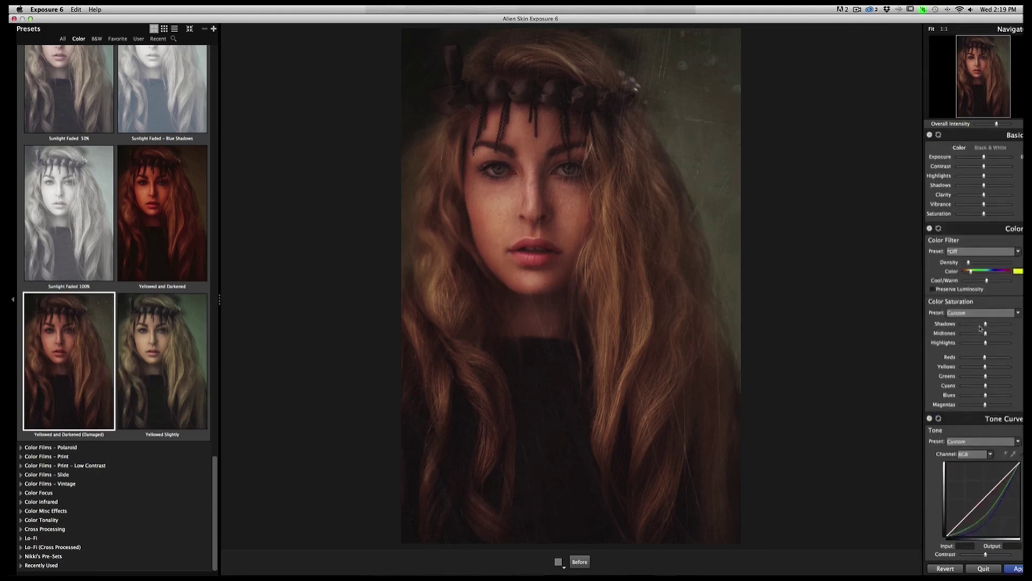
scroll(980, 330, "down", 7)
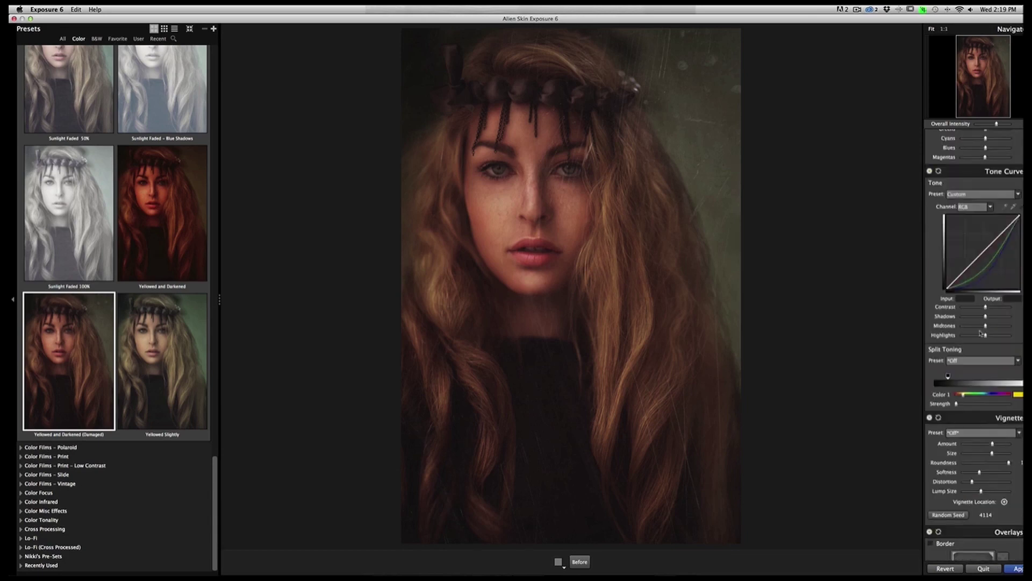
scroll(979, 333, "down", 5)
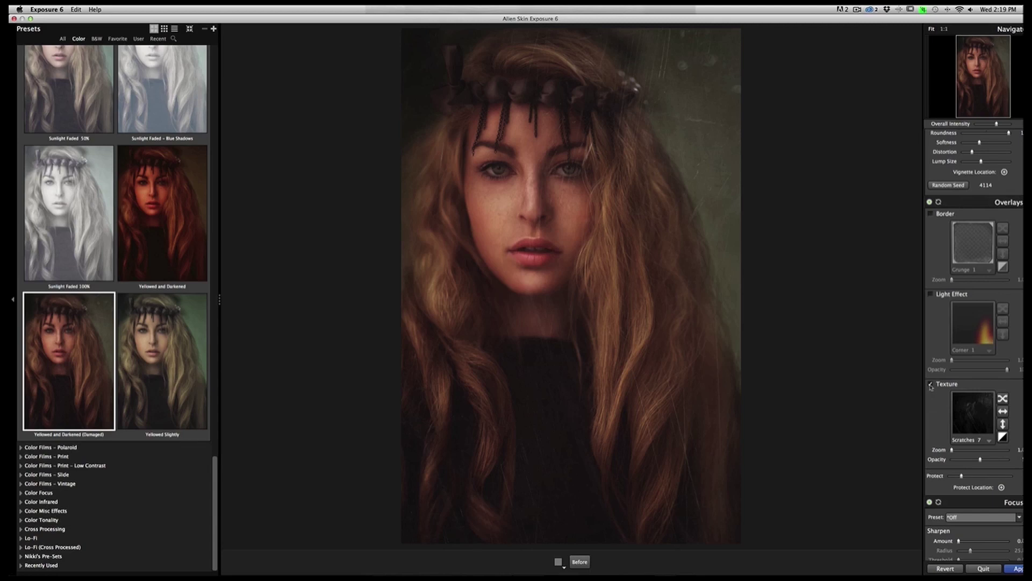
mouse_move(980, 460)
left_mouse_down()
mouse_move(963, 464)
mouse_move(984, 463)
mouse_move(965, 451)
mouse_move(976, 452)
mouse_move(964, 463)
left_mouse_up()
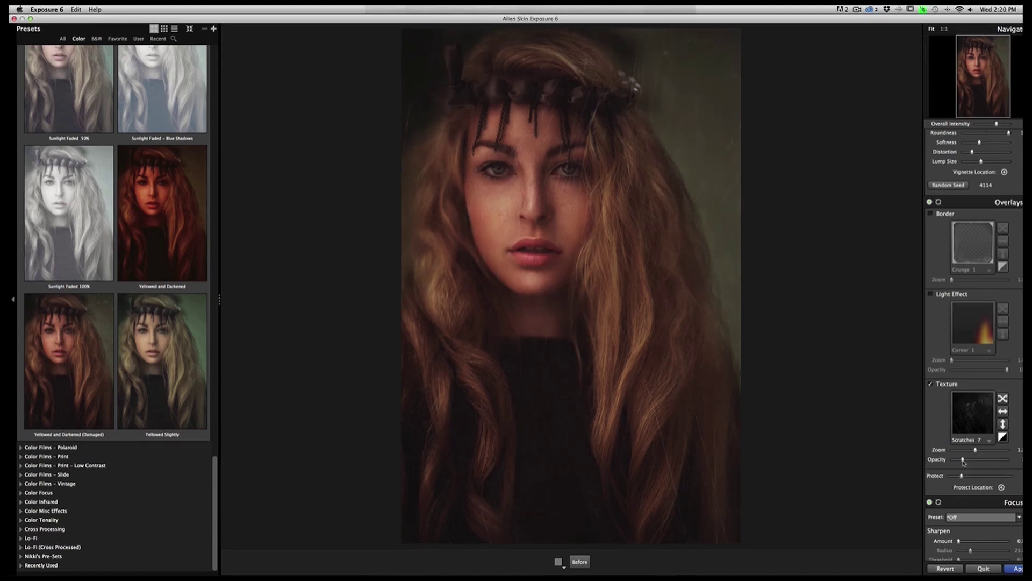
left_click(931, 384)
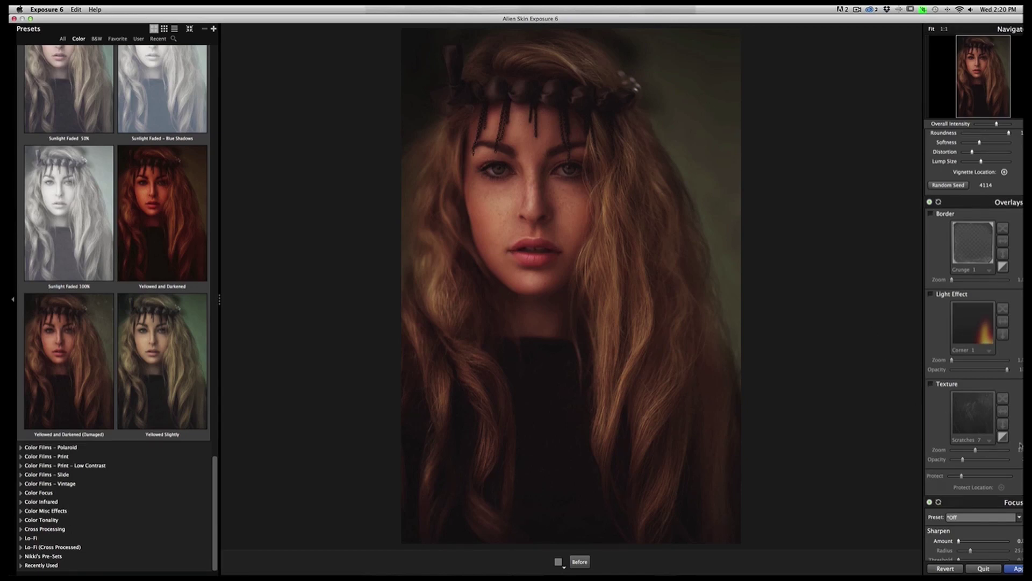
- Add grain with an overall strength of about 90 and set its highlight amount to 5
scroll(1021, 445, "down", 6)
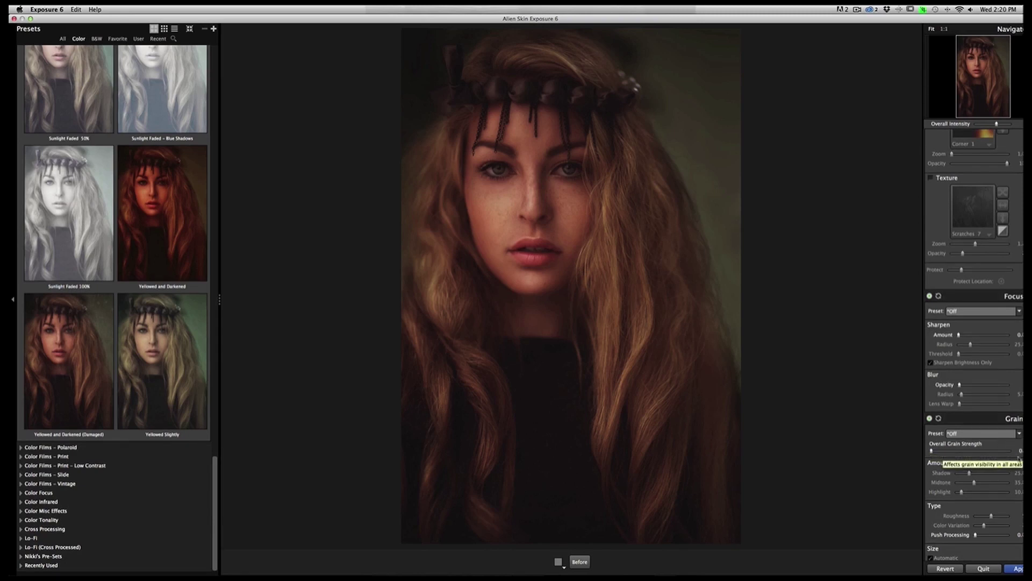
scroll(994, 463, "down", 5)
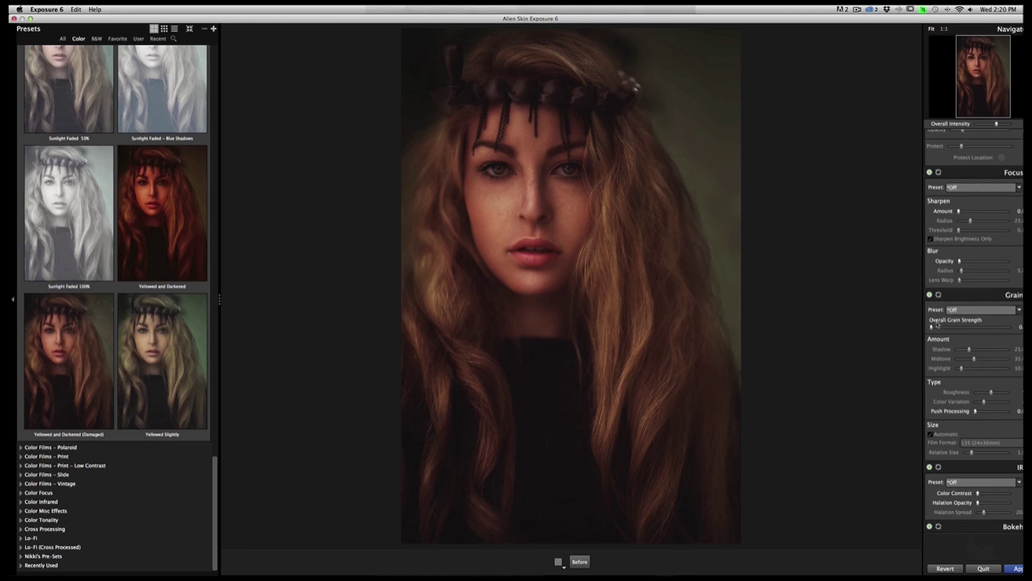
left_click_drag(932, 327, 967, 330)
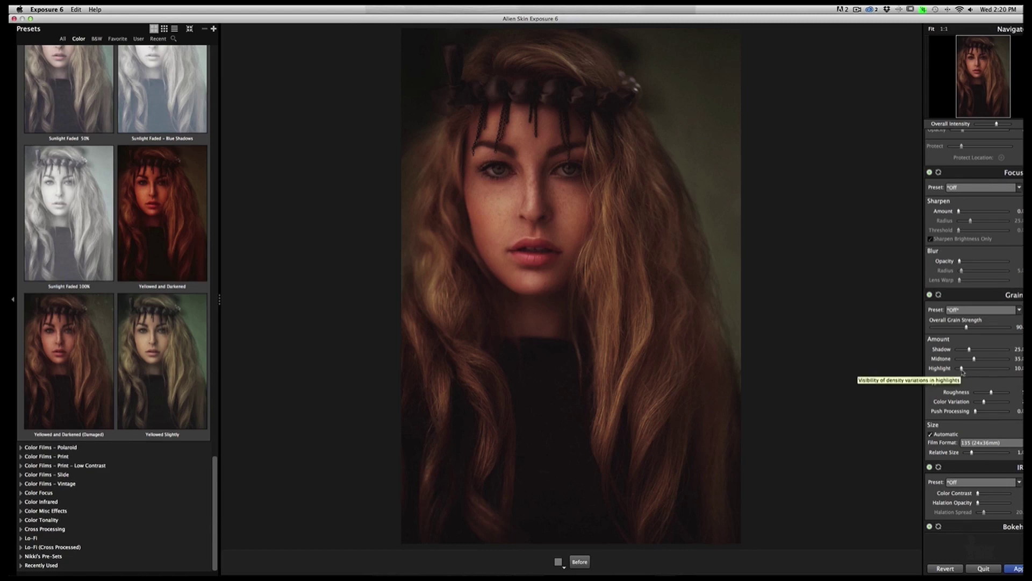
left_click_drag(963, 370, 961, 371)
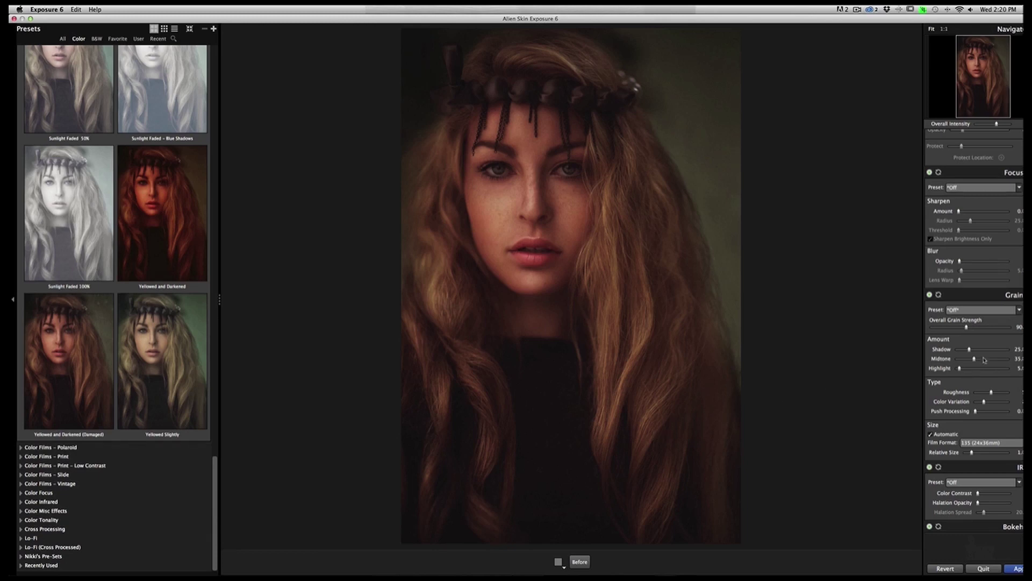
- Lower the grain's midtone amount and roughness slightly, and raise its push processing a little
left_click_drag(974, 362, 967, 361)
left_click_drag(991, 393, 988, 396)
left_click_drag(977, 413, 984, 413)
left_click_drag(984, 414, 979, 416)
- Reduce red in the tone curve by pulling the red channel's midpoint down to input 57.61, output 42.39
scroll(994, 420, "down", 10)
scroll(994, 420, "up", 6)
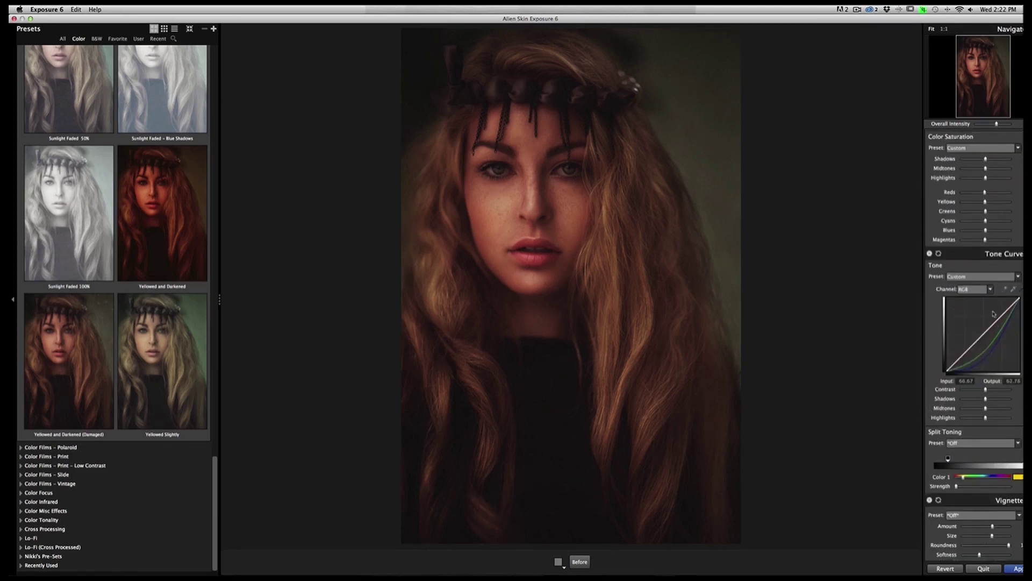
left_click(973, 288)
left_click(968, 297)
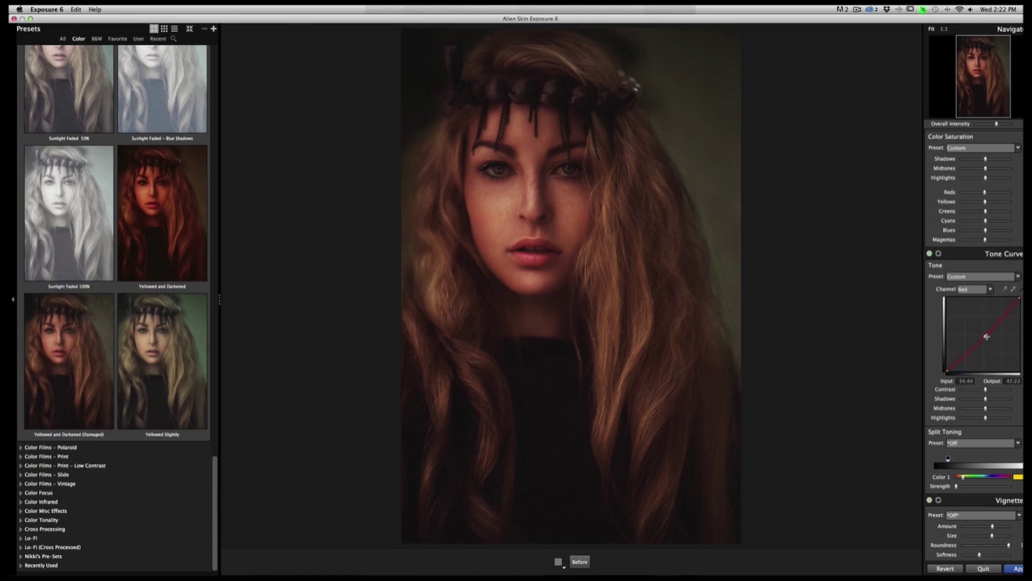
left_click(984, 335)
left_click_drag(984, 336, 990, 341)
left_click_drag(989, 340, 988, 340)
left_click_drag(988, 340, 989, 340)
- Save the look as a preset named "Drama-slight red reduction" in the existing personal presets category and browse the presets there
left_click(213, 29)
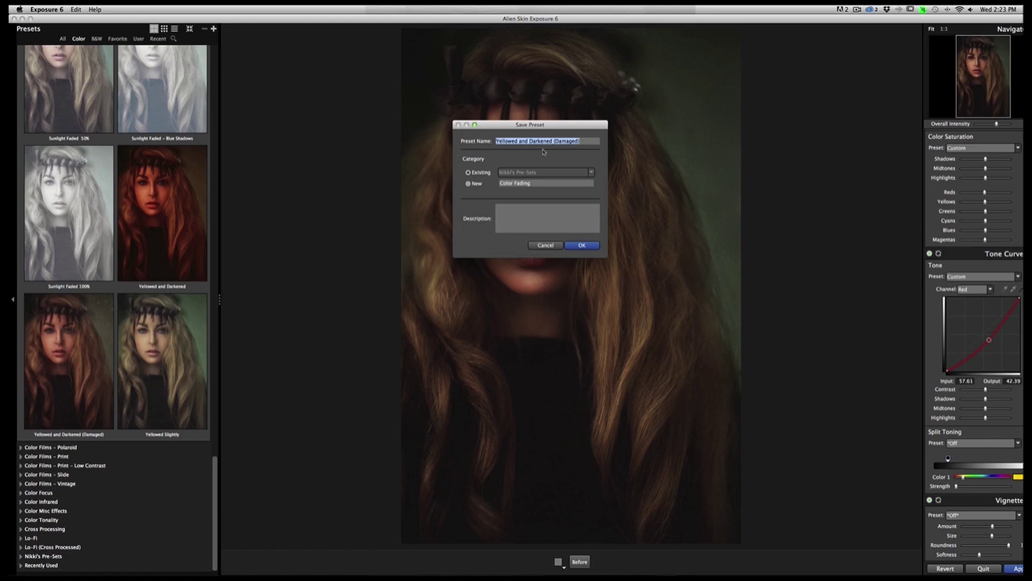
type("Drama-slight red reduction")
left_click(468, 173)
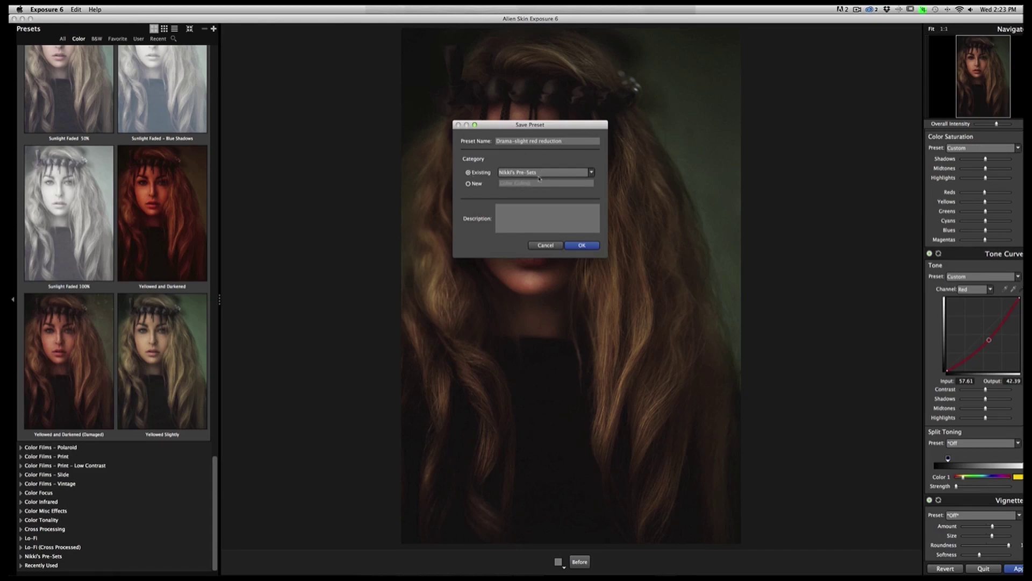
left_click(583, 245)
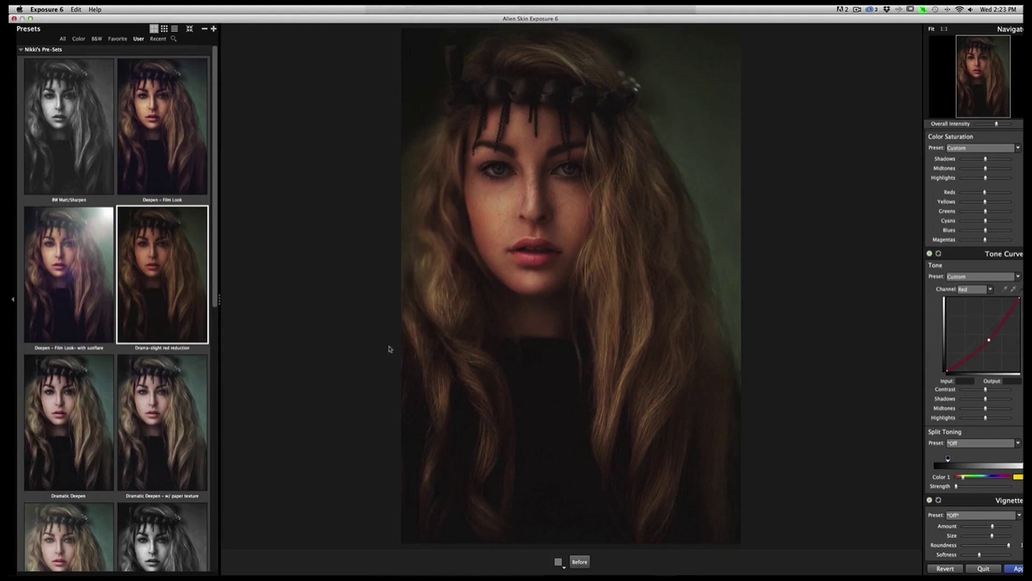
scroll(204, 398, "down", 10)
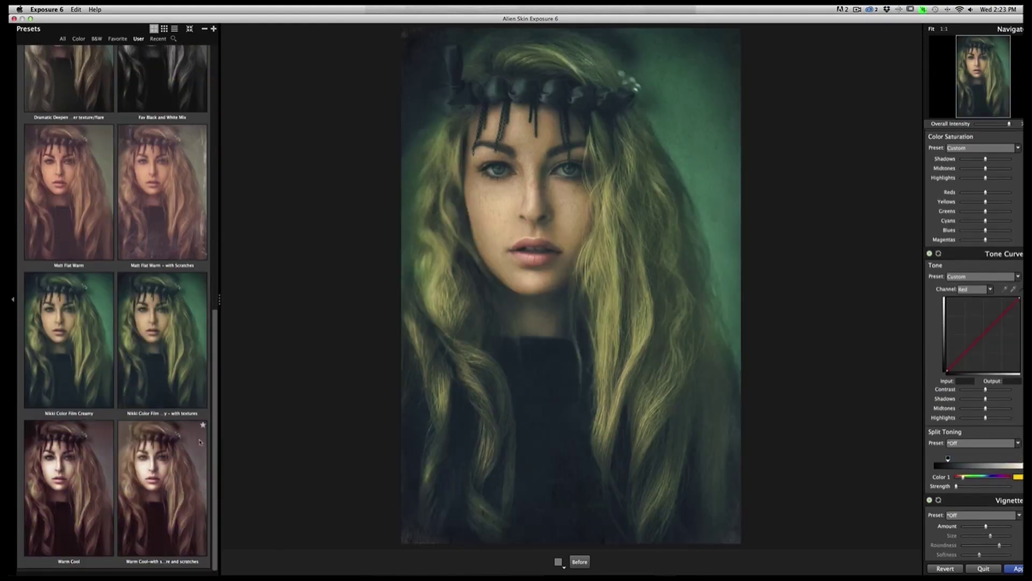
scroll(133, 350, "up", 10)
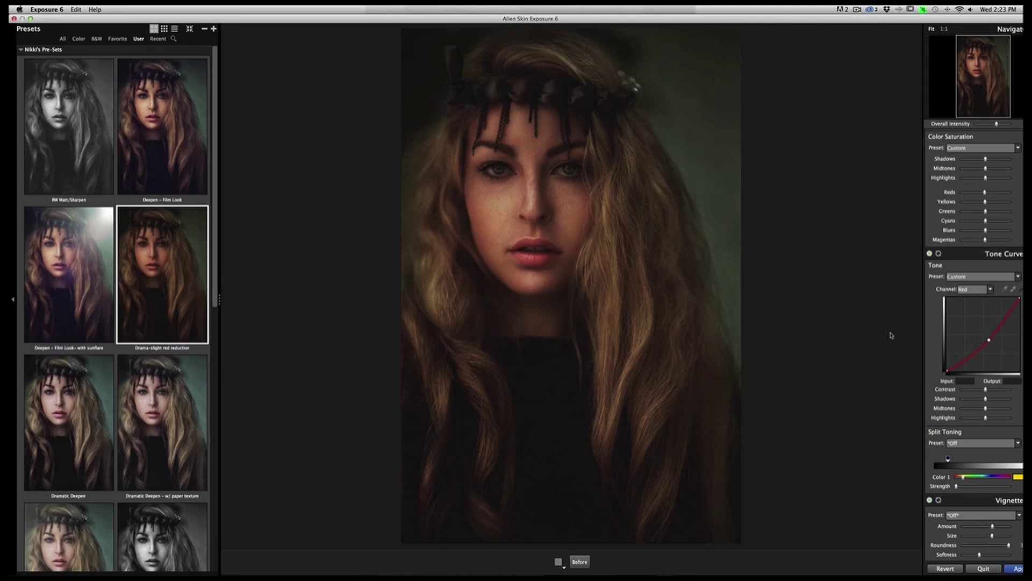
- Turn on the Light Effect overlay and open its effect choices, previewing the Corner 7 effect
scroll(1018, 382, "down", 5)
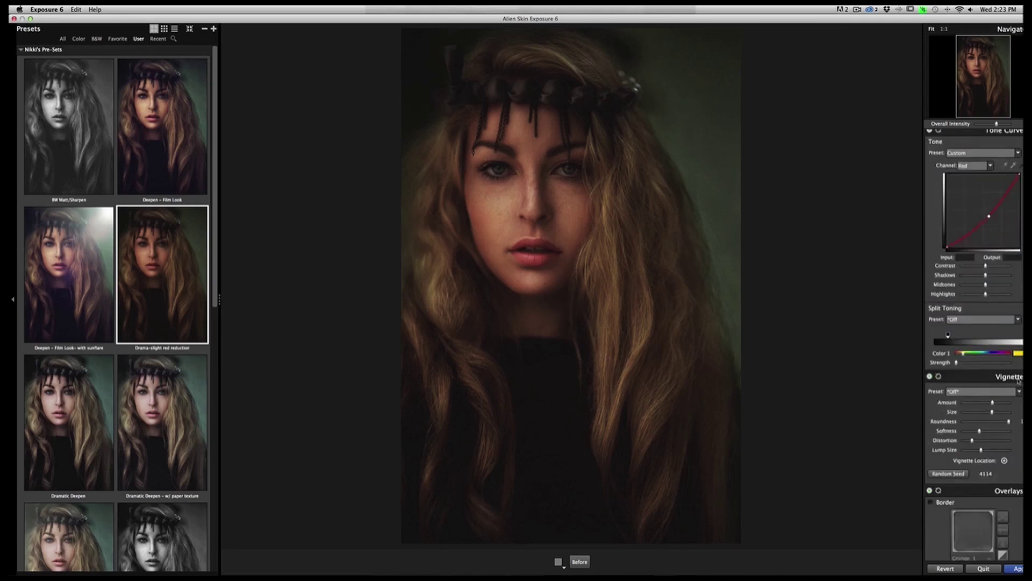
scroll(1017, 382, "down", 10)
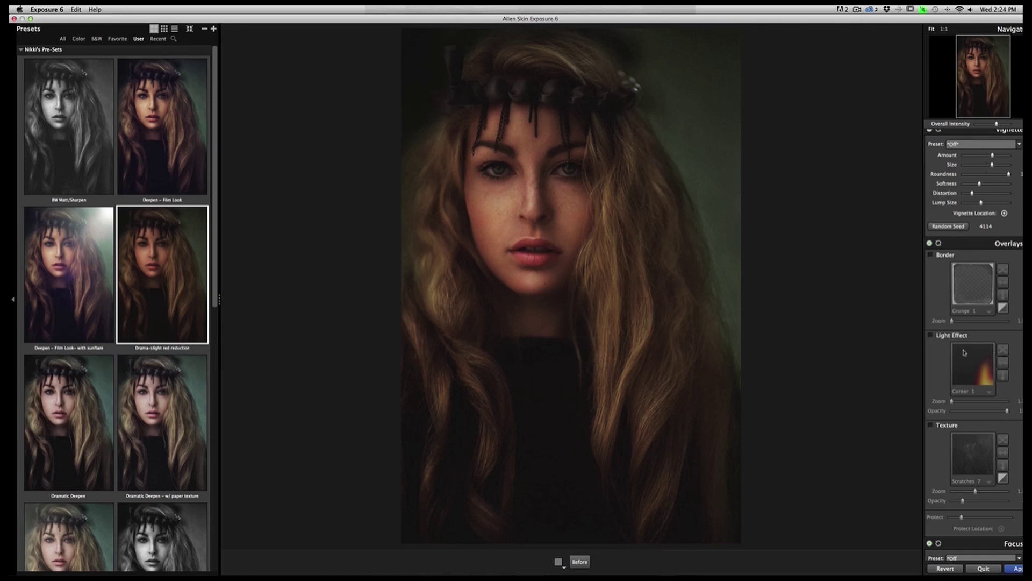
left_click(936, 337)
left_click(930, 335)
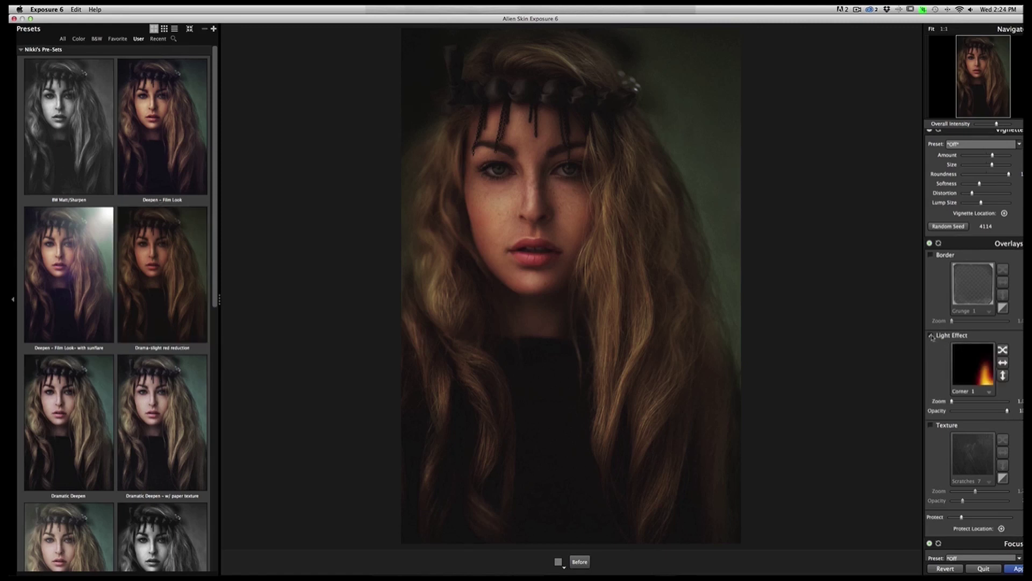
left_click(988, 394)
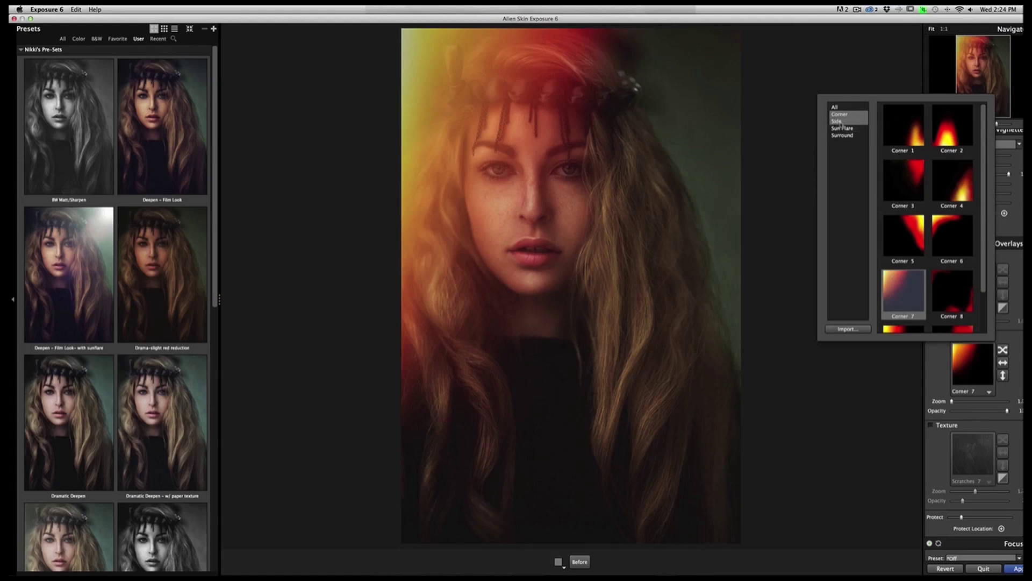
- Preview the Sun Flare light effects Corner 1, Cyan, Haze Pale, Reflections 1 and Tree Rays 2 on the portrait
left_click(841, 128)
left_click(889, 184)
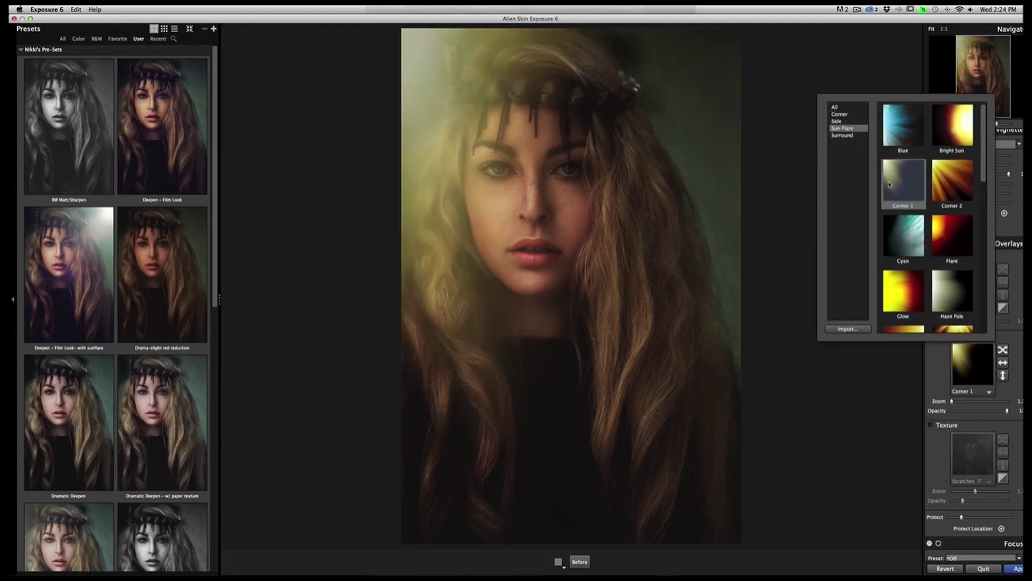
left_click(896, 241)
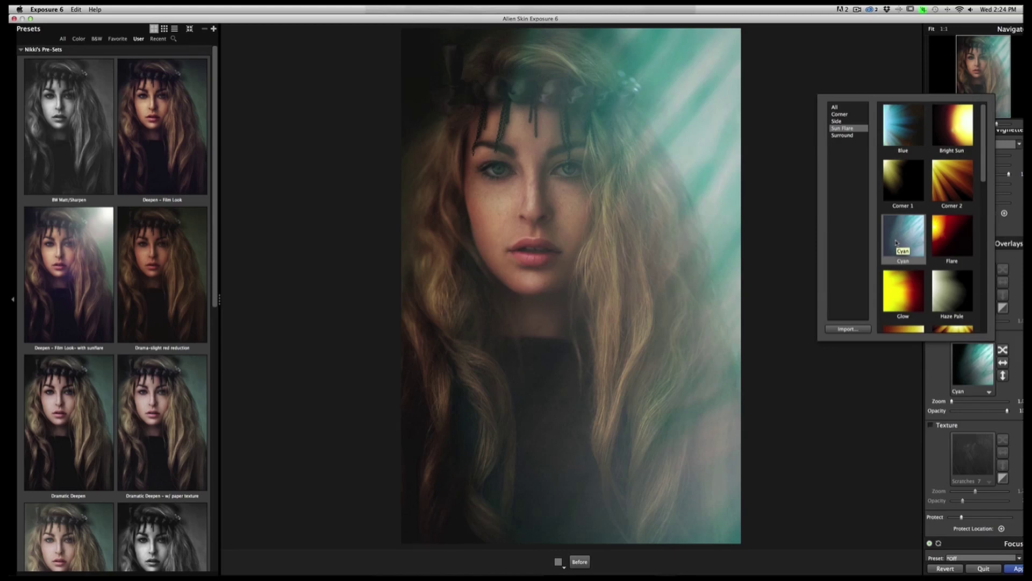
left_click(951, 284)
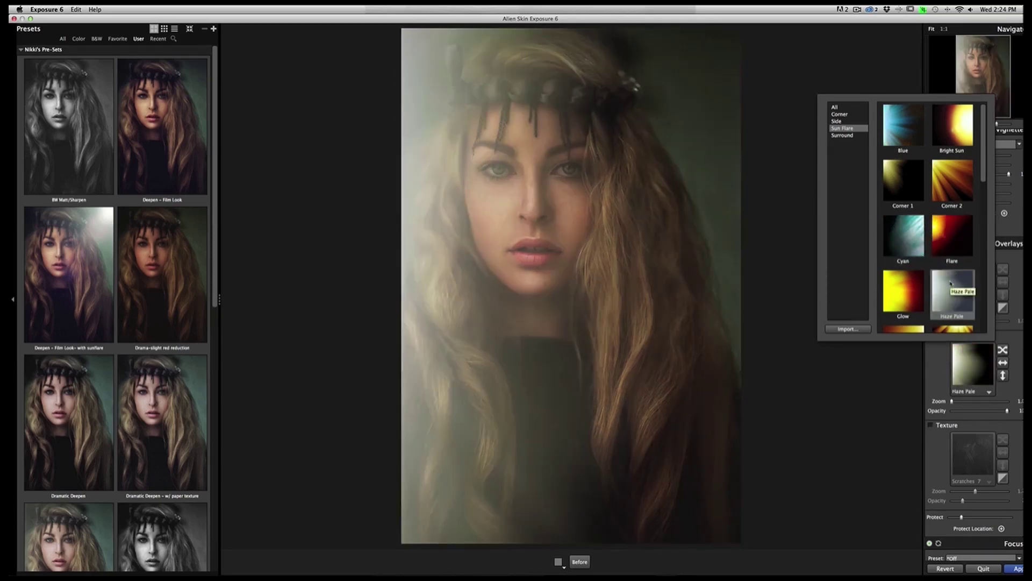
scroll(951, 284, "down", 4)
left_click(951, 284)
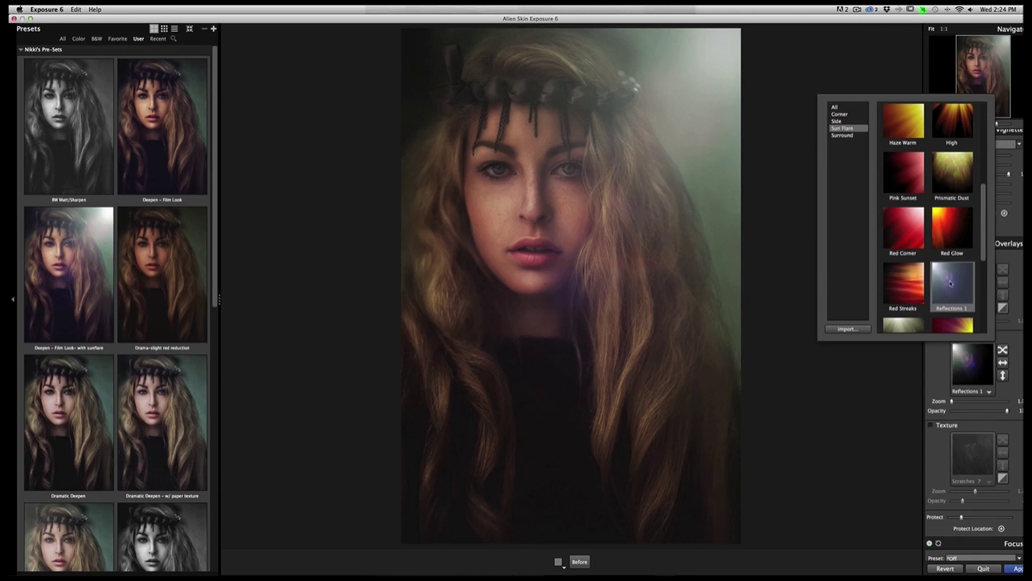
scroll(951, 283, "down", 5)
left_click(950, 284)
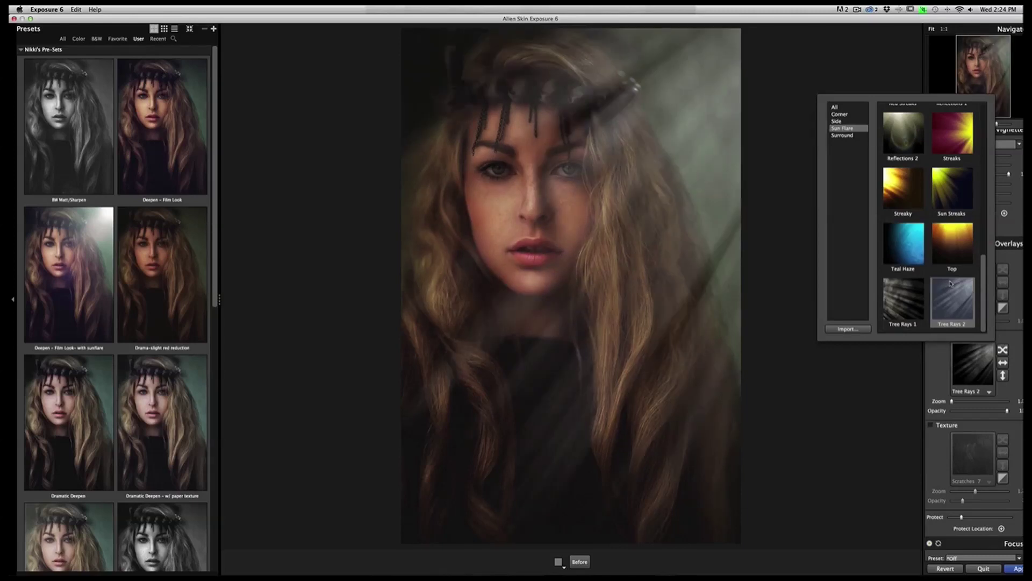
- Apply the Haze Pale sun flare as the portrait's light effect
scroll(950, 284, "up", 8)
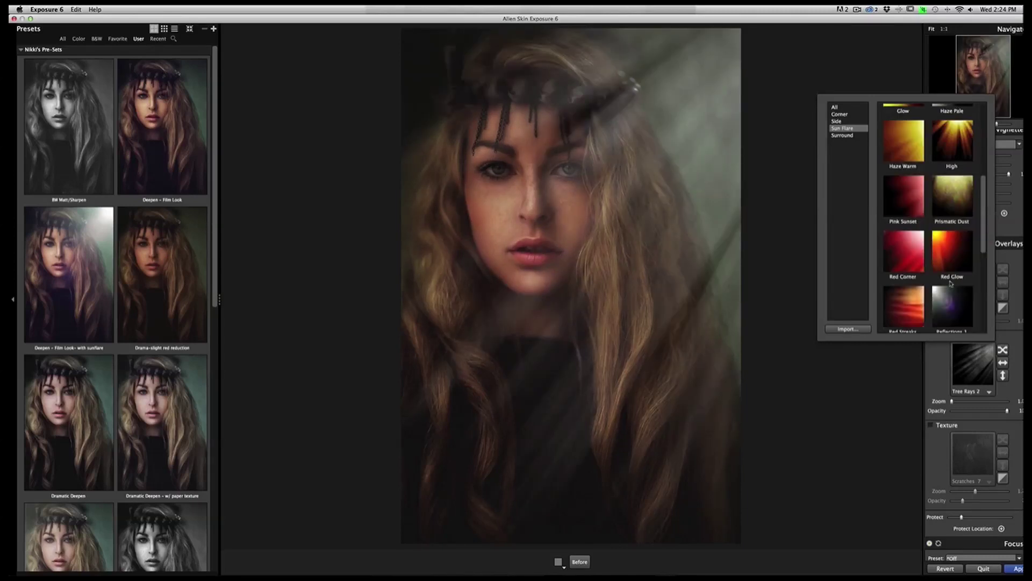
left_click(951, 285)
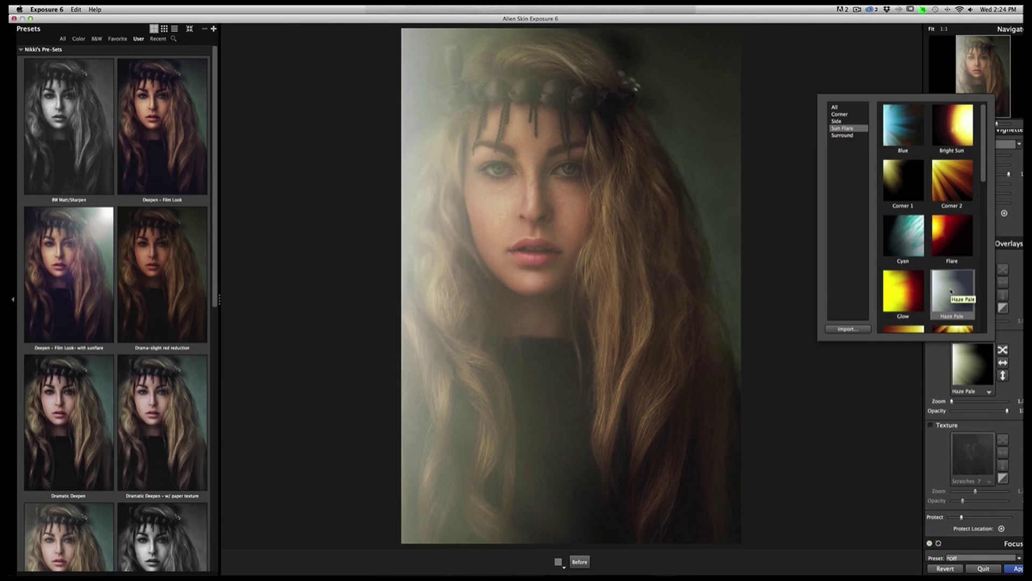
left_click(951, 291)
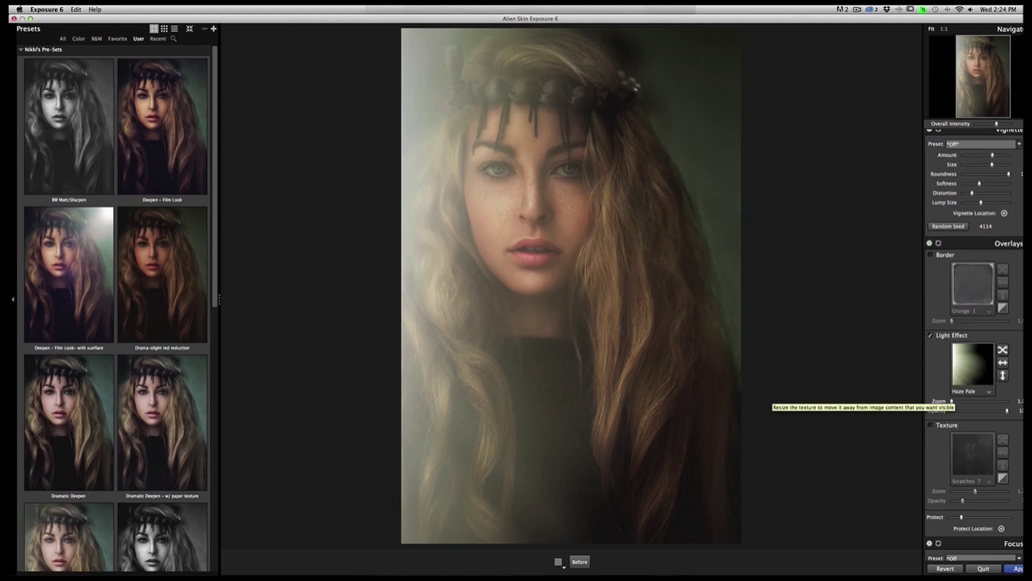
- Lower the Haze Pale light effect's opacity and add the Scratches 9 texture overlay at a very low opacity
left_click_drag(1007, 411, 971, 411)
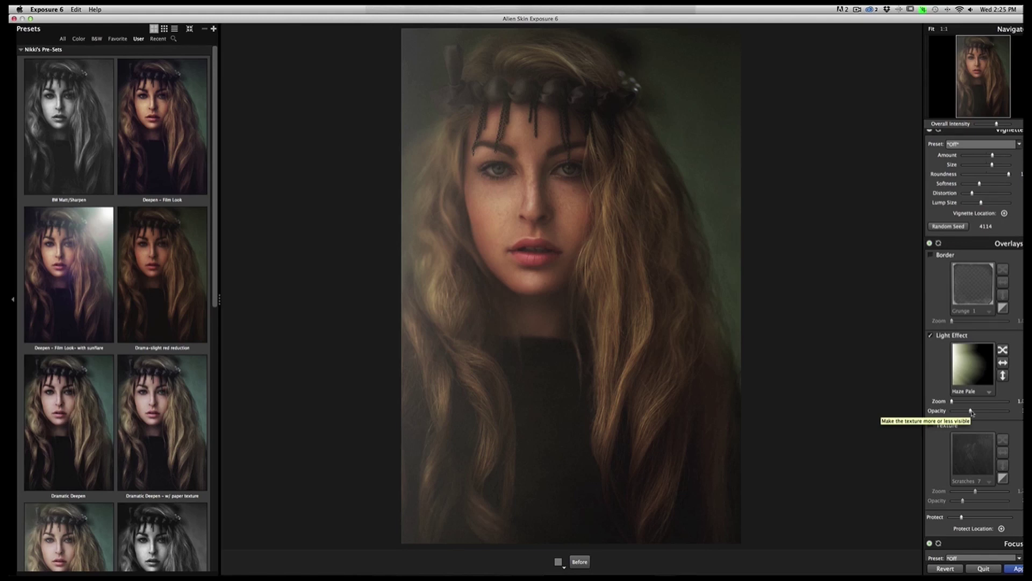
scroll(971, 411, "down", 2)
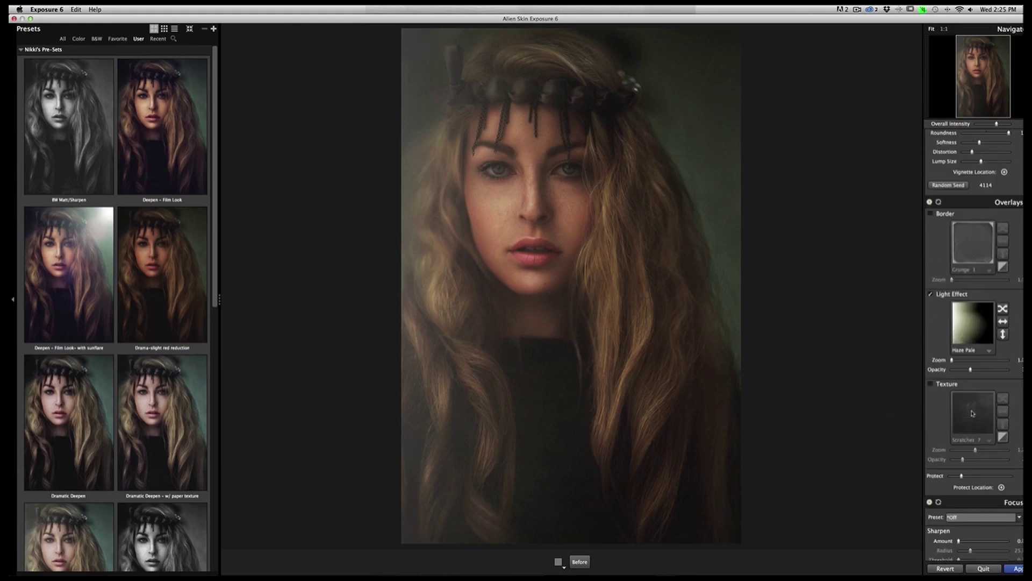
left_click(930, 383)
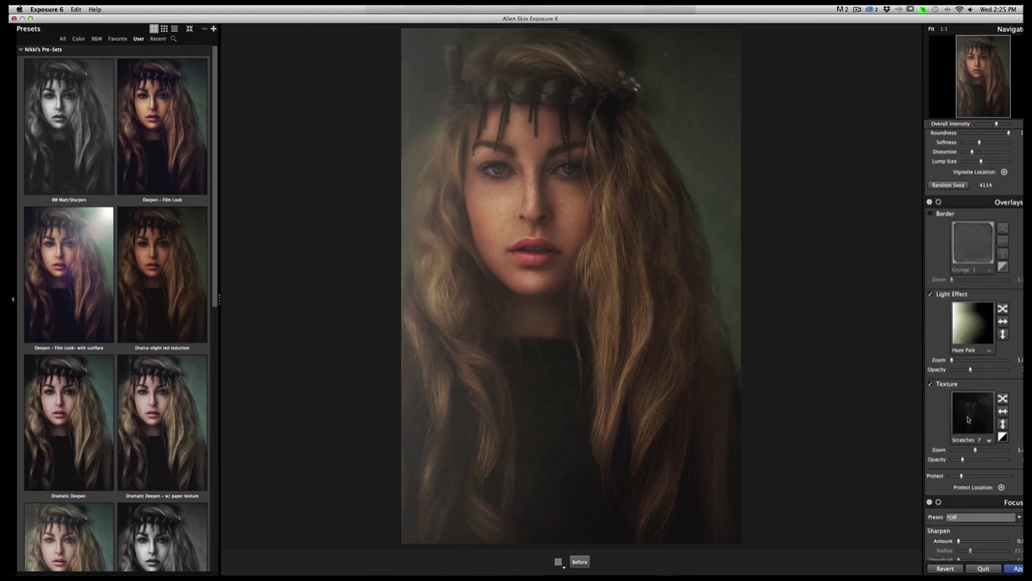
left_click(989, 440)
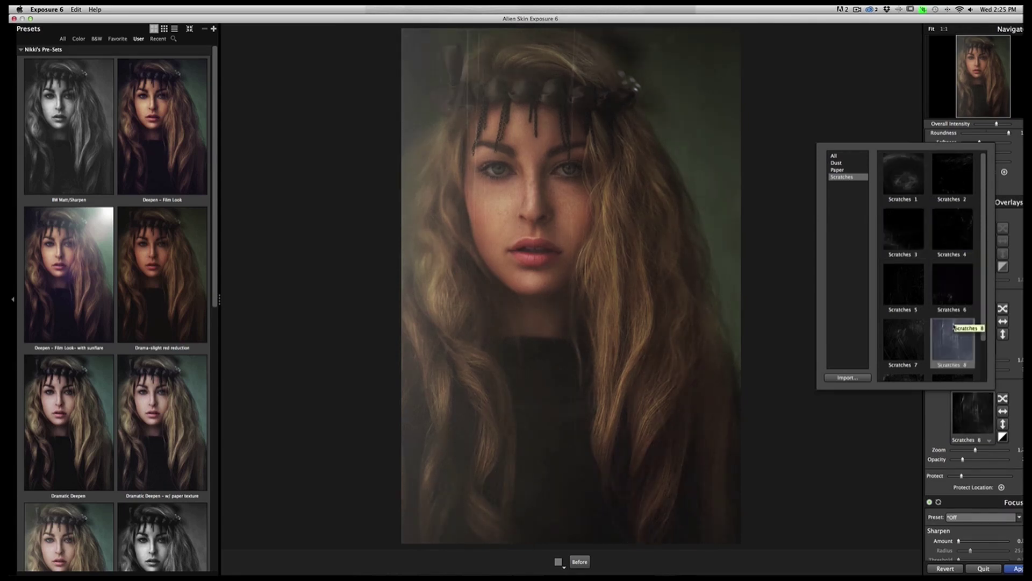
scroll(955, 326, "down", 2)
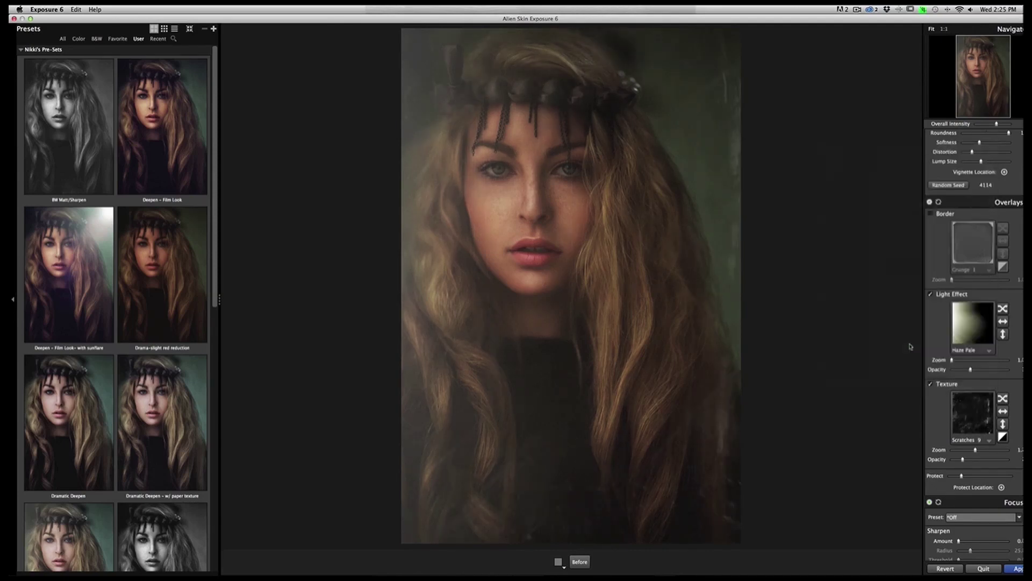
left_click(911, 345)
mouse_move(966, 461)
left_mouse_down()
mouse_move(987, 462)
mouse_move(957, 461)
left_mouse_up()
- Save the textured look as a preset named "Drama-slight red reduction-add texture" in the existing personal presets category
left_click(214, 30)
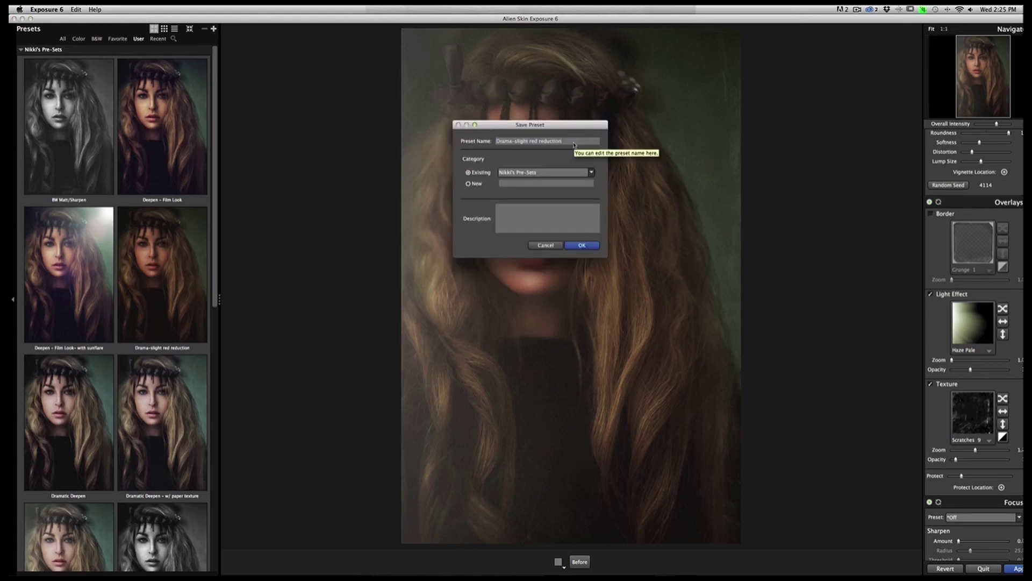
type("-add texture")
left_click(584, 245)
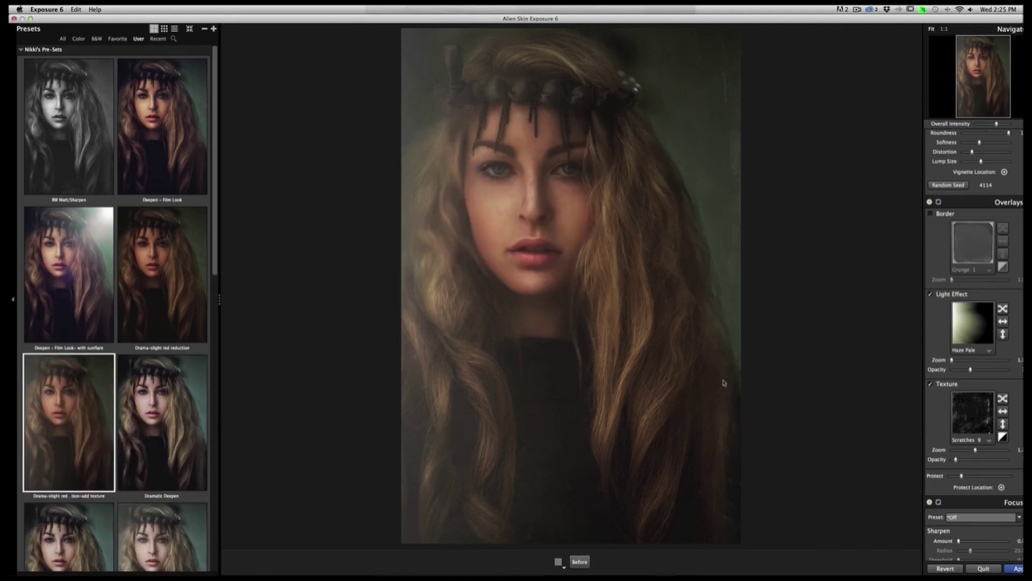
- Compare the Drama-slight red reduction preset with its add texture version and the BW Matt/Sharpen preset on the portrait
left_click(195, 312)
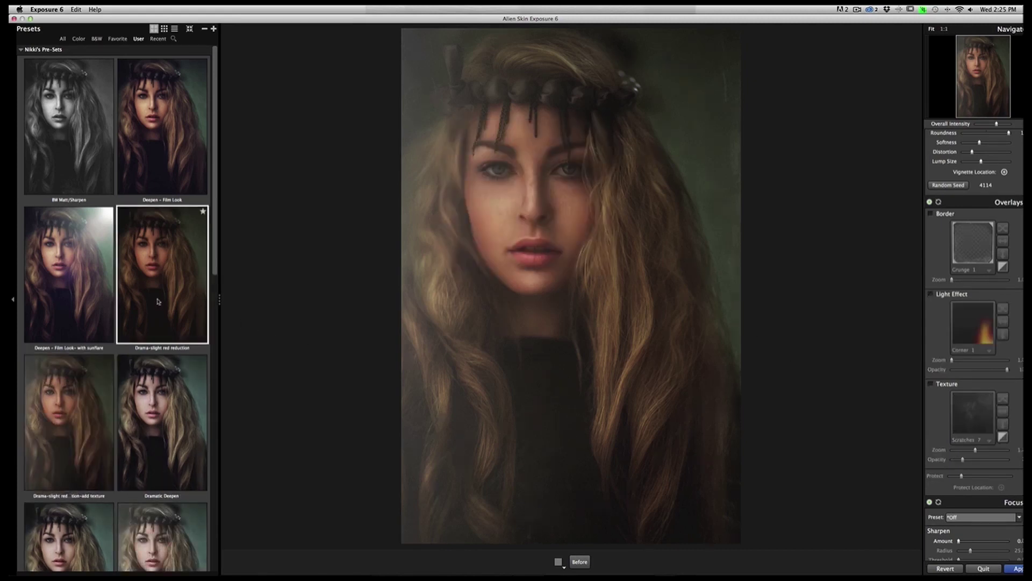
left_click(97, 375)
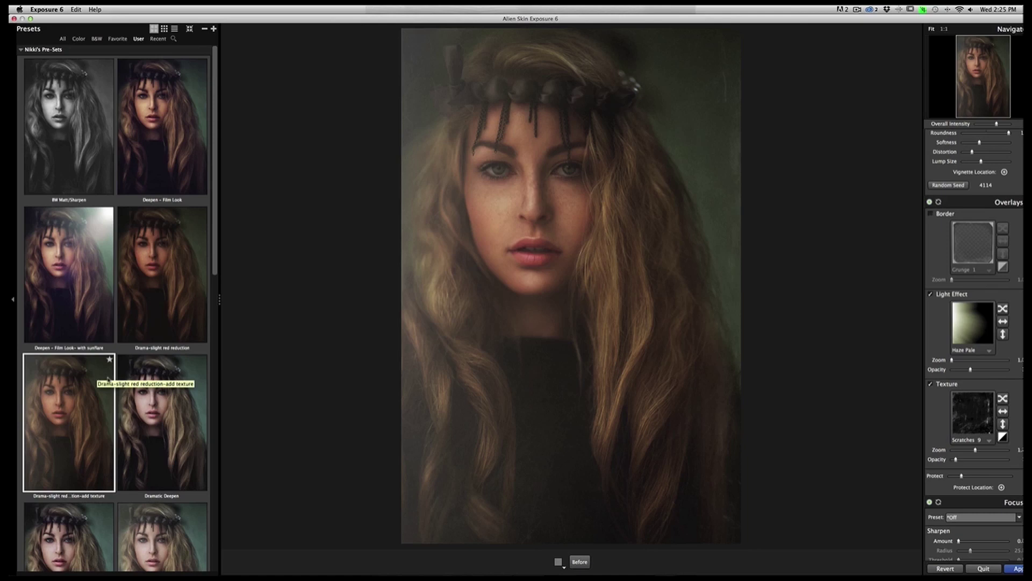
left_click(59, 114)
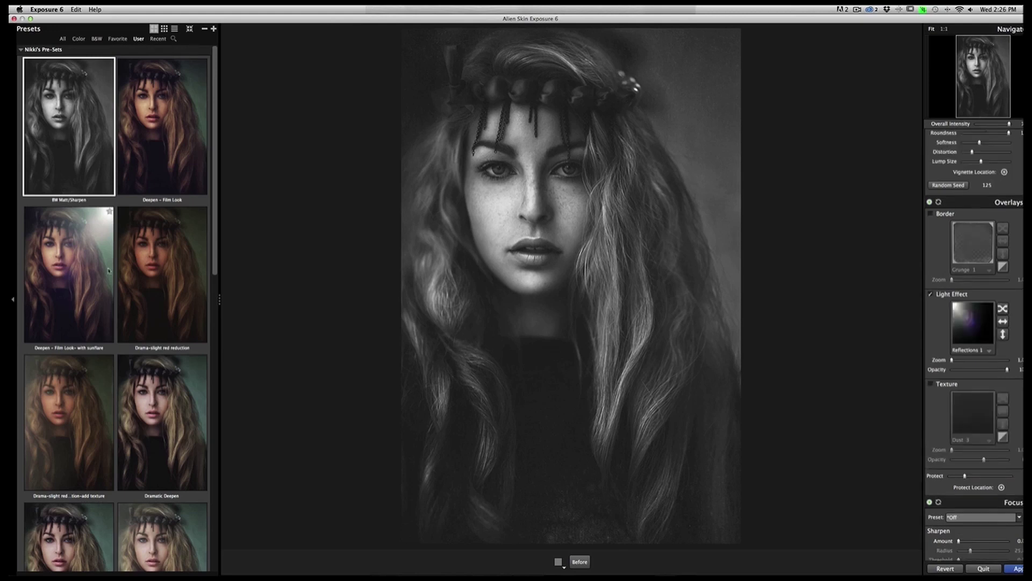
- Apply the Fav Black and White Mix preset to the portrait and review its overlay, focus and grain settings
scroll(135, 312, "down", 5)
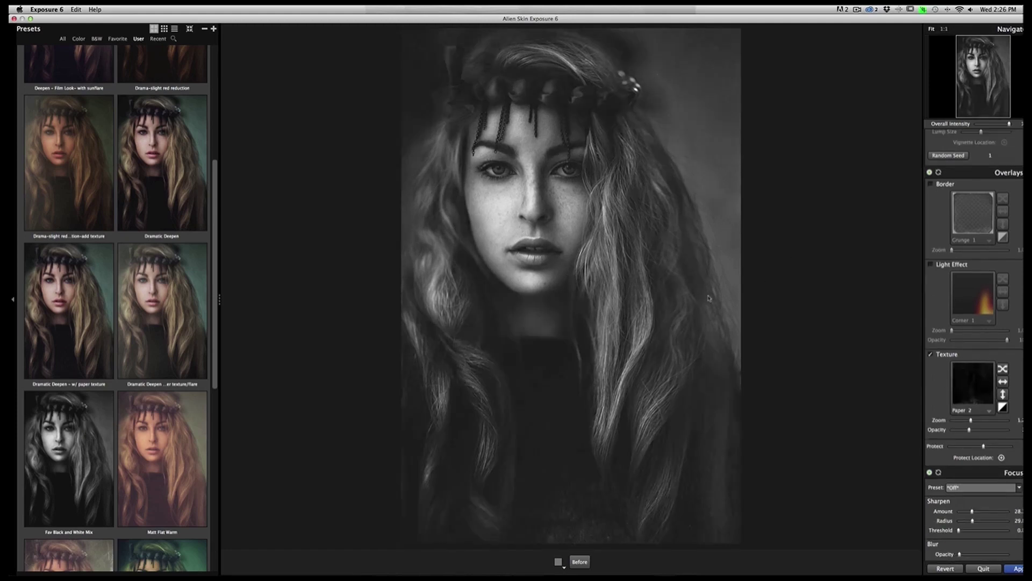
left_click(97, 446)
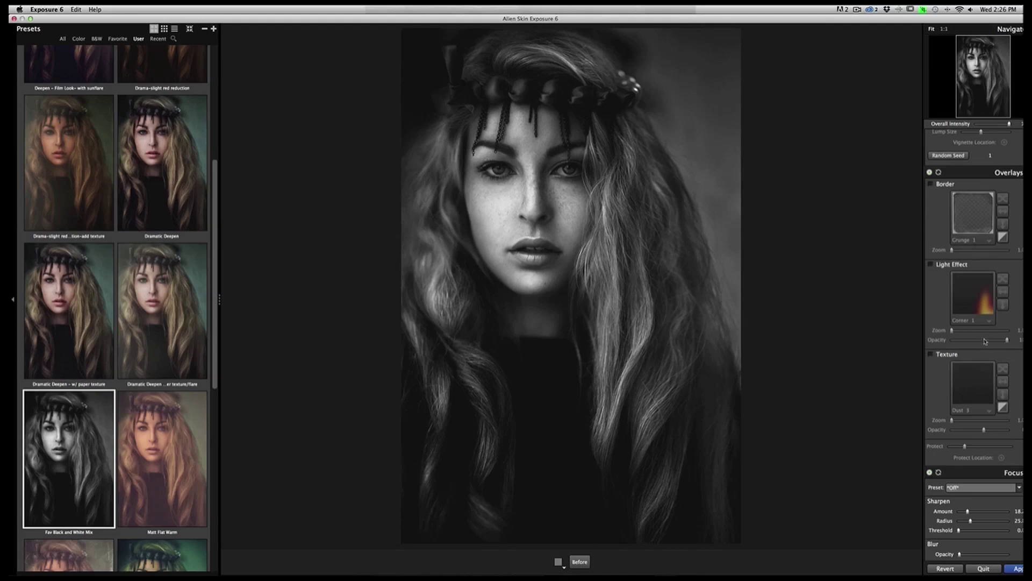
scroll(986, 342, "down", 3)
scroll(1007, 402, "down", 3)
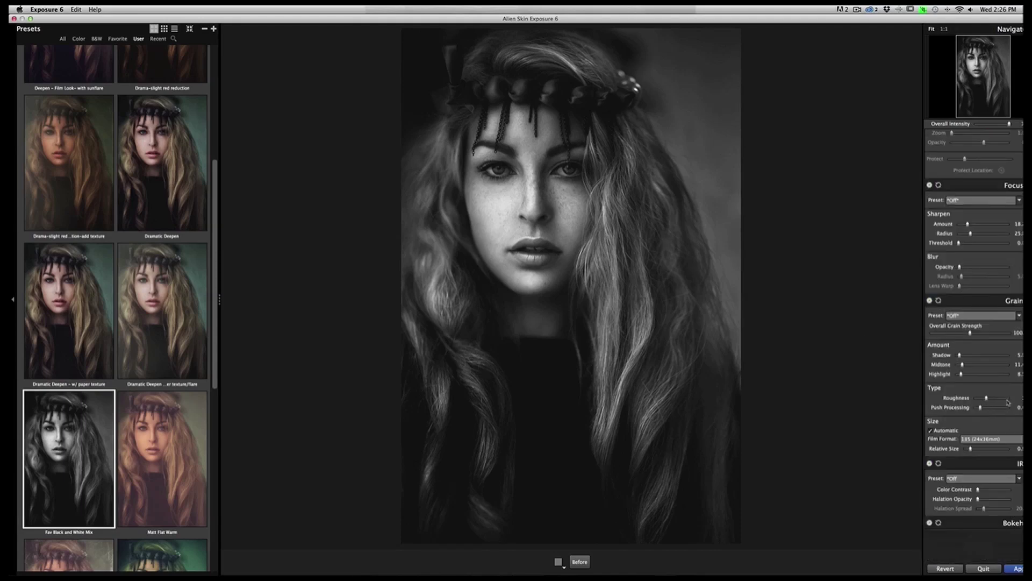
- Apply the Gold Split split-toning preset to the black-and-white portrait and reduce its strength
scroll(1008, 402, "up", 10)
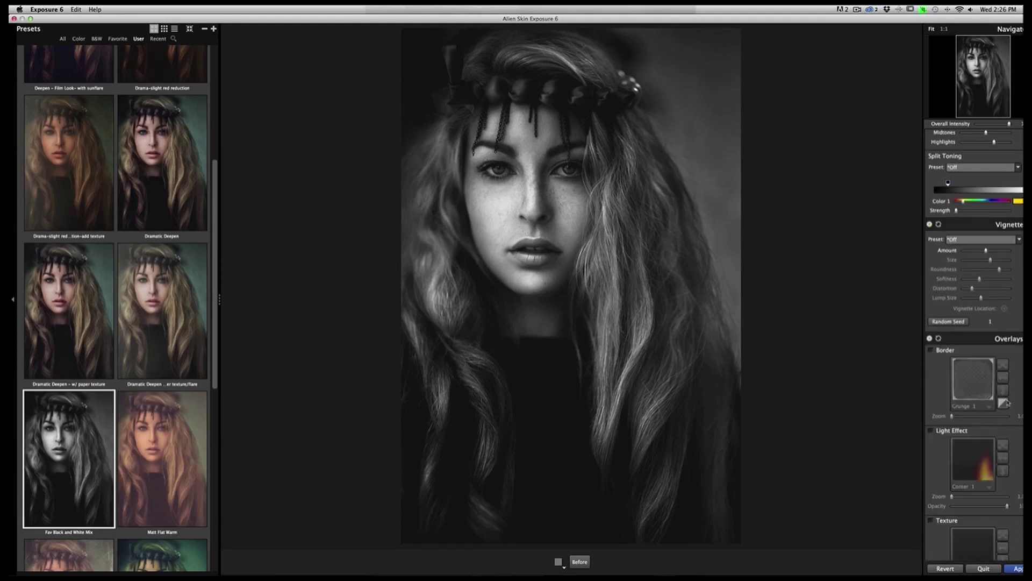
scroll(1007, 402, "up", 3)
left_click(963, 291)
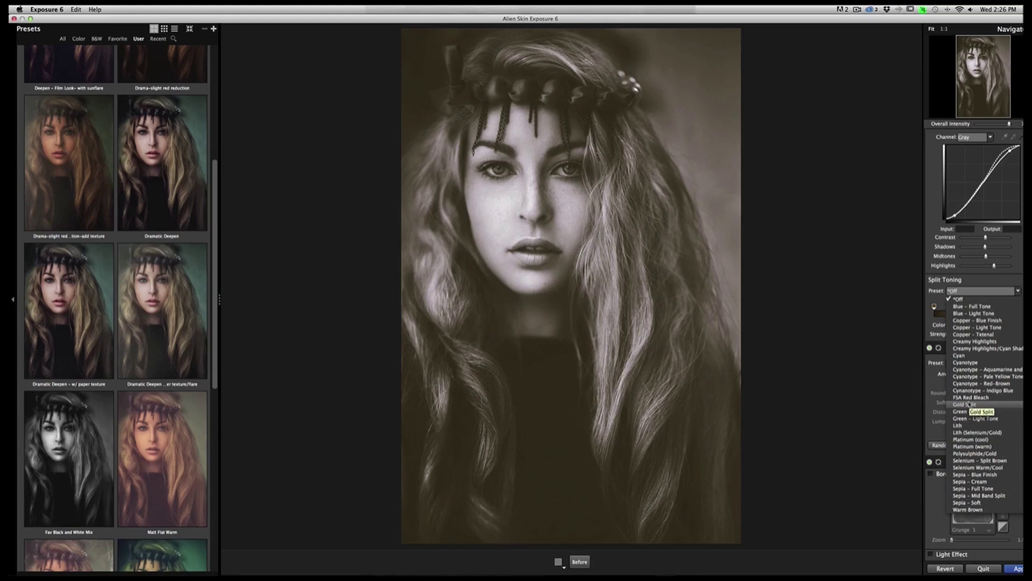
left_click(967, 405)
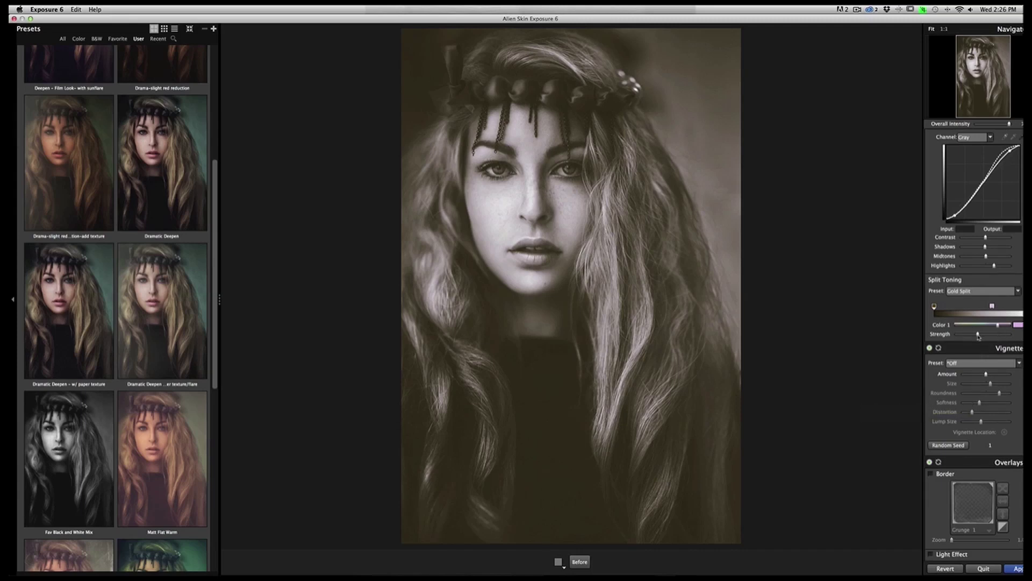
left_click_drag(978, 337, 964, 339)
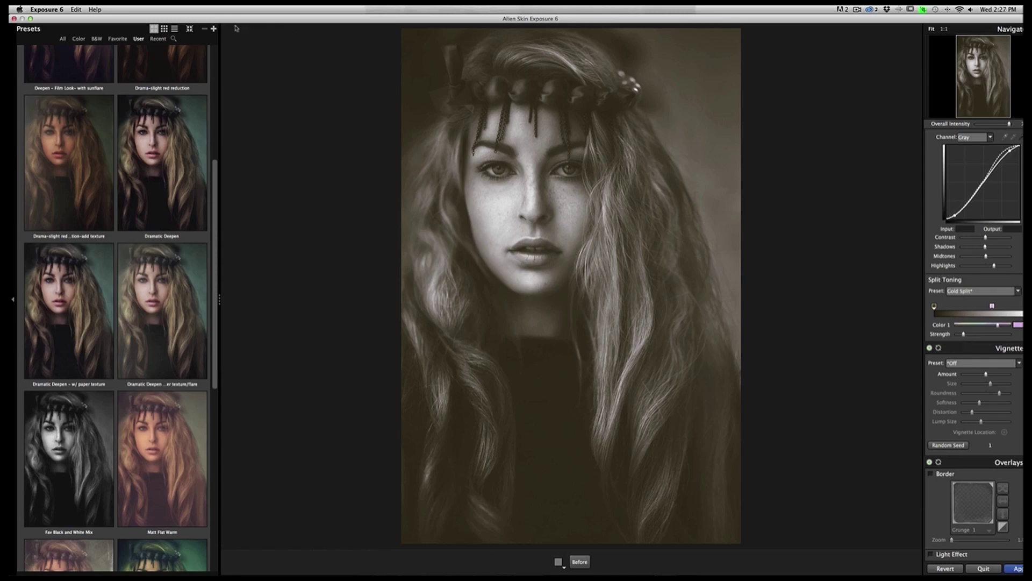
- Save the toned look as a preset named "Fav Black and White Mix-add gold tones" and compare it with the original mix
left_click(214, 28)
left_click(564, 141)
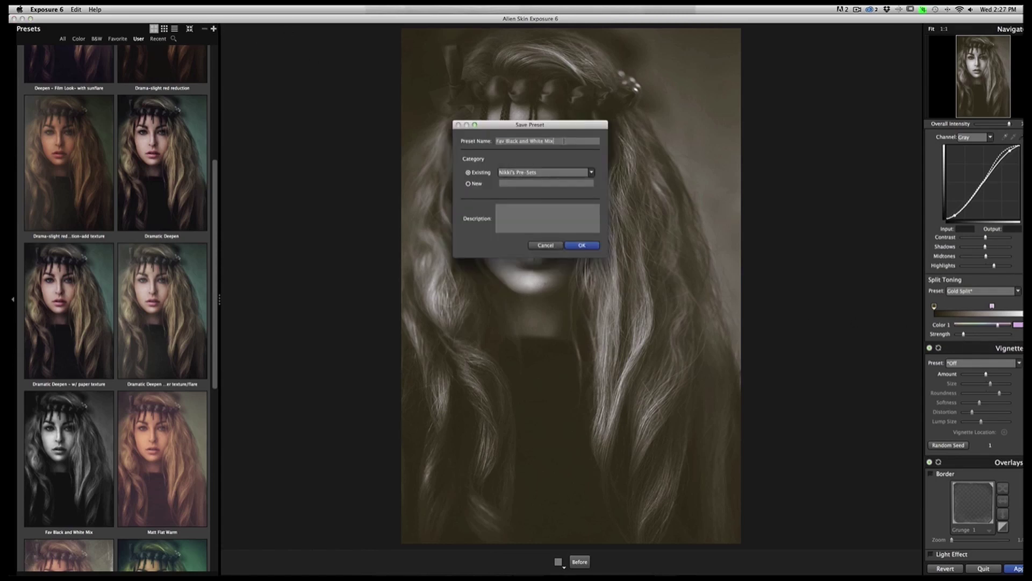
type("-adj")
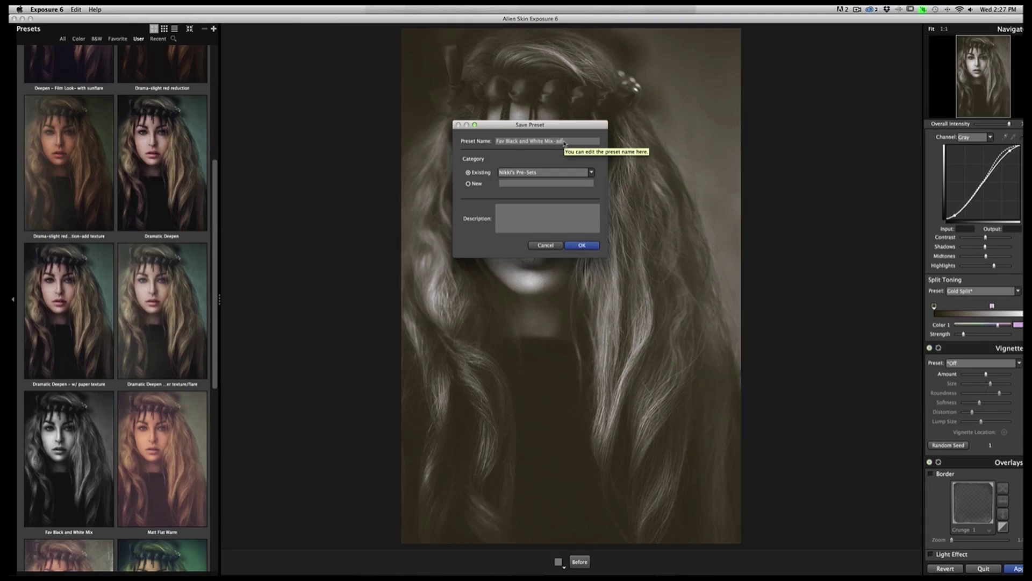
type(" dgld tones")
key("Return")
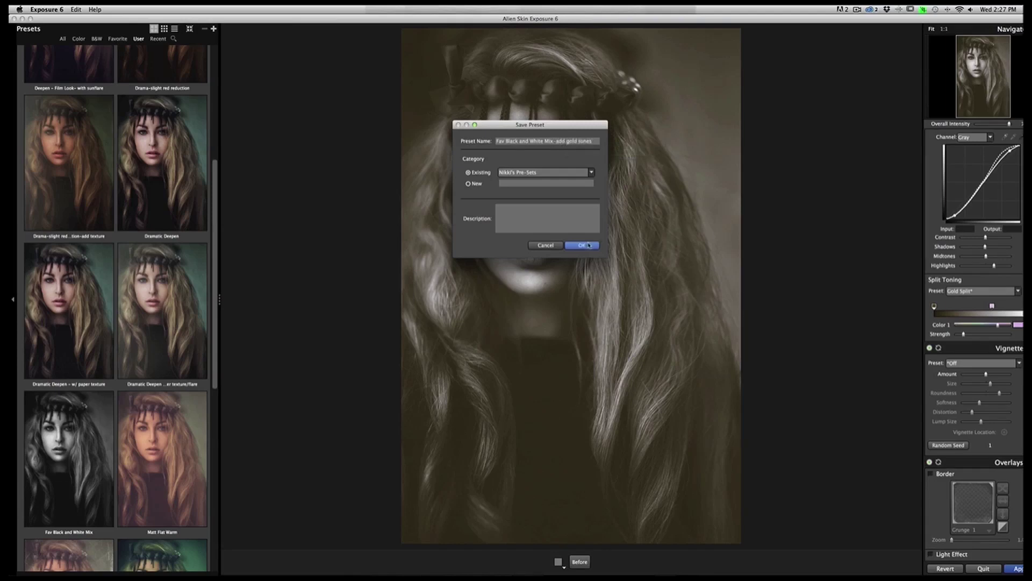
left_click(105, 435)
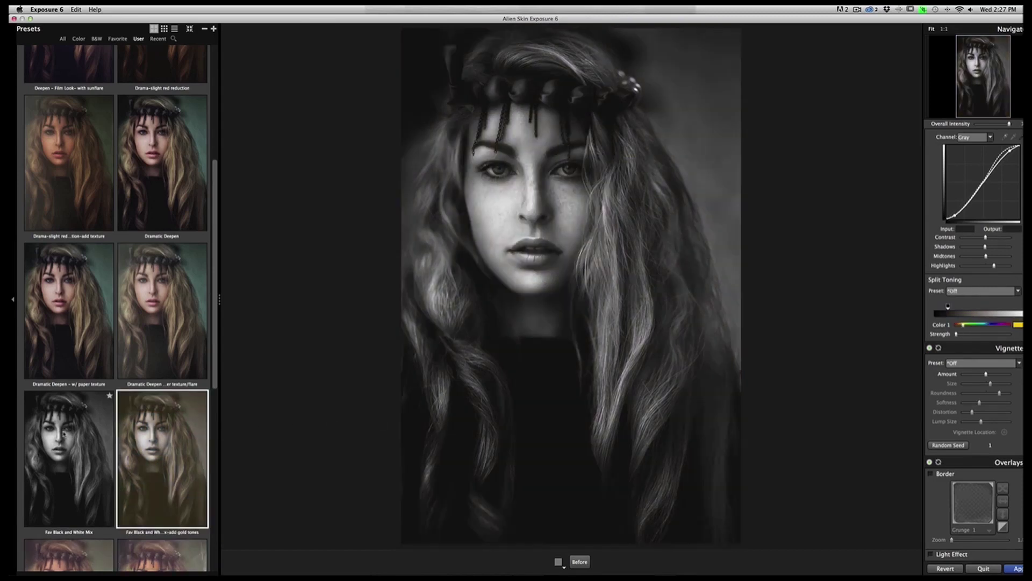
left_click(133, 440)
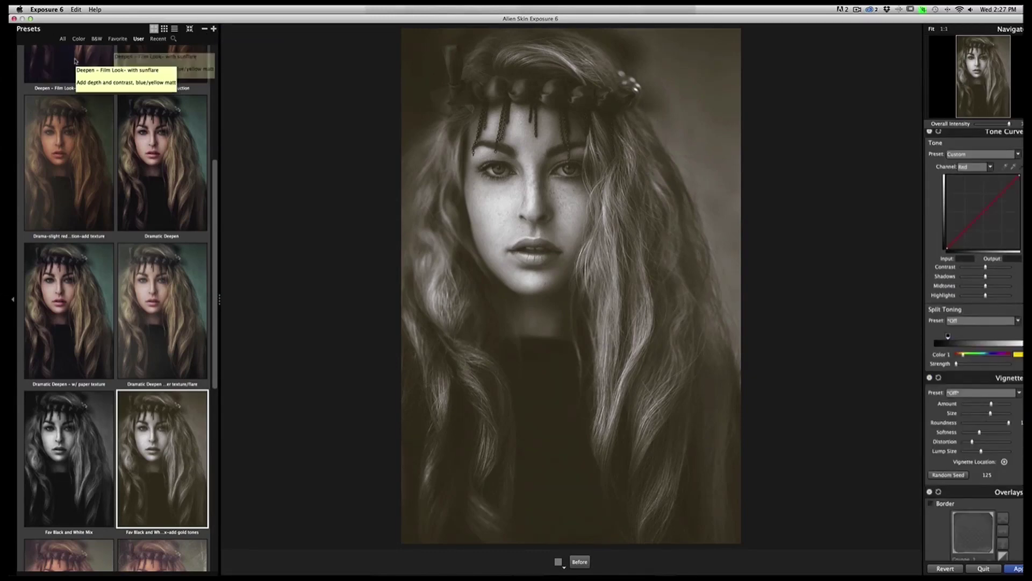
- List all preset categories and collapse the expanded personal presets and Color Fading categories
left_click(62, 39)
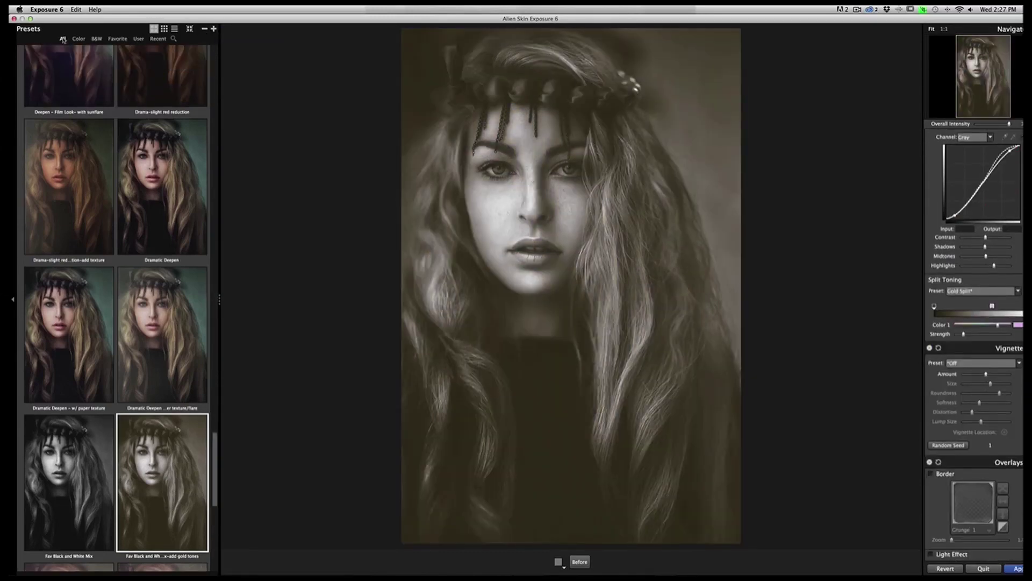
scroll(149, 191, "up", 12)
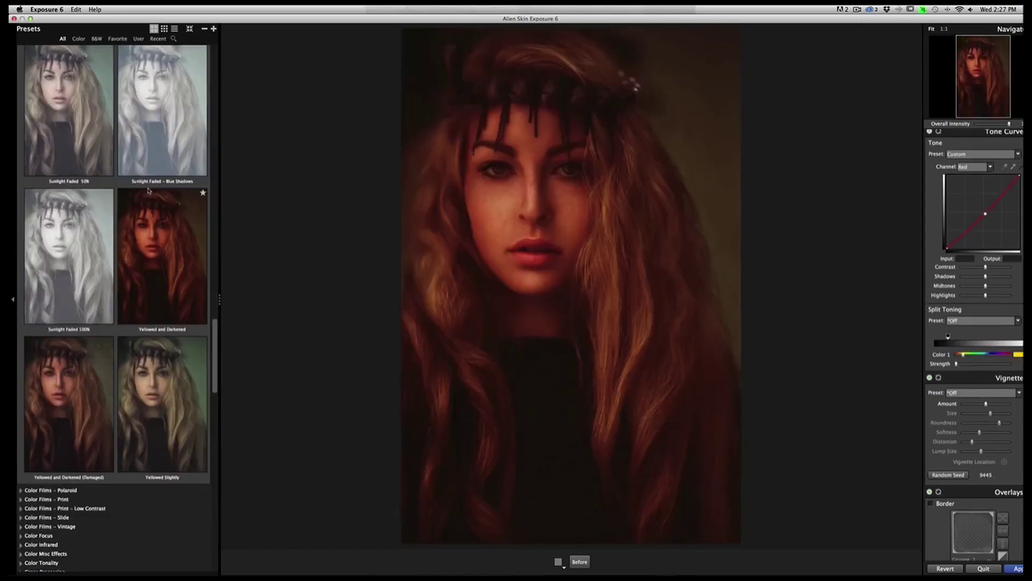
scroll(149, 191, "down", 6)
left_click(43, 209)
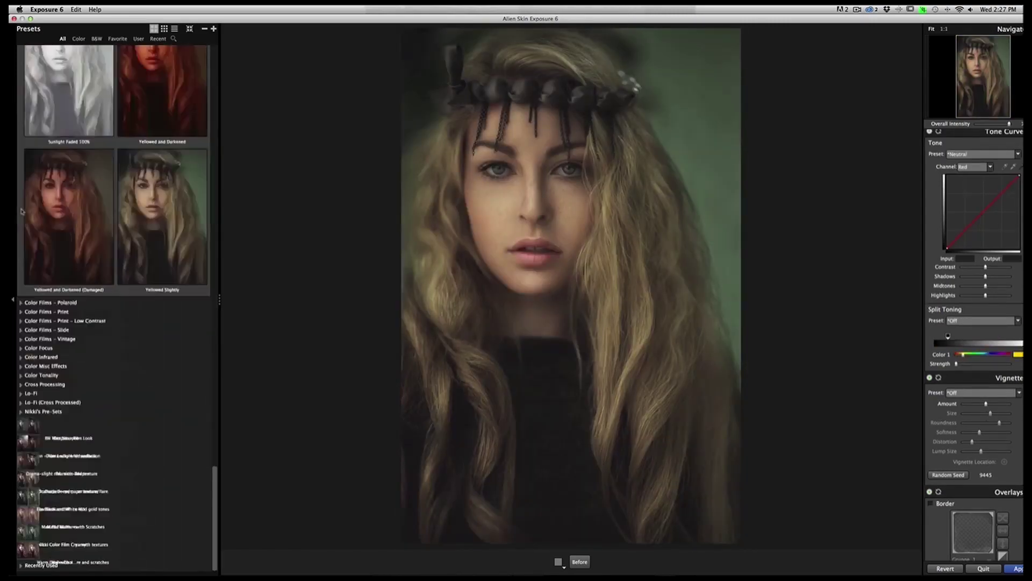
scroll(106, 220, "up", 15)
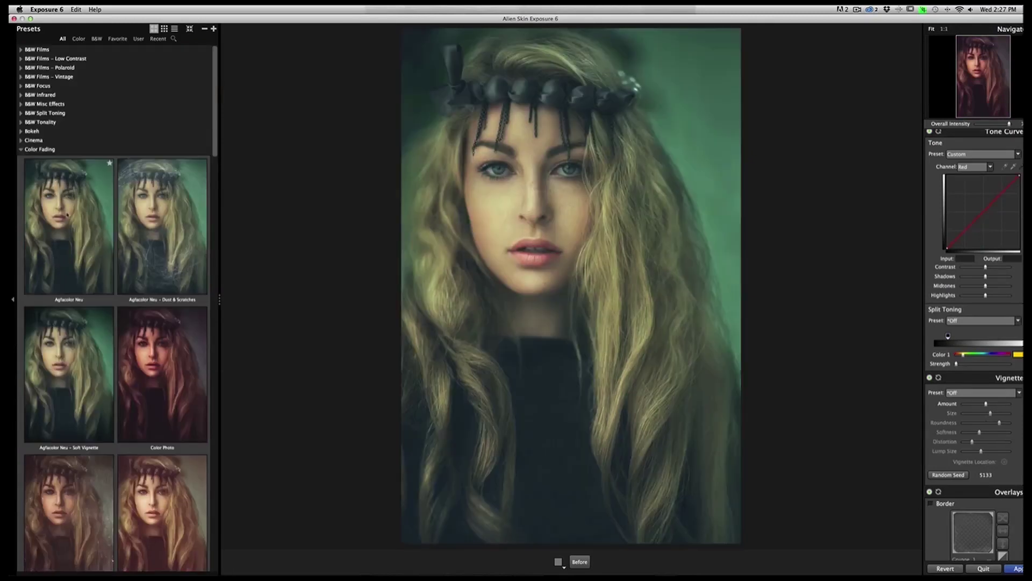
left_click(33, 149)
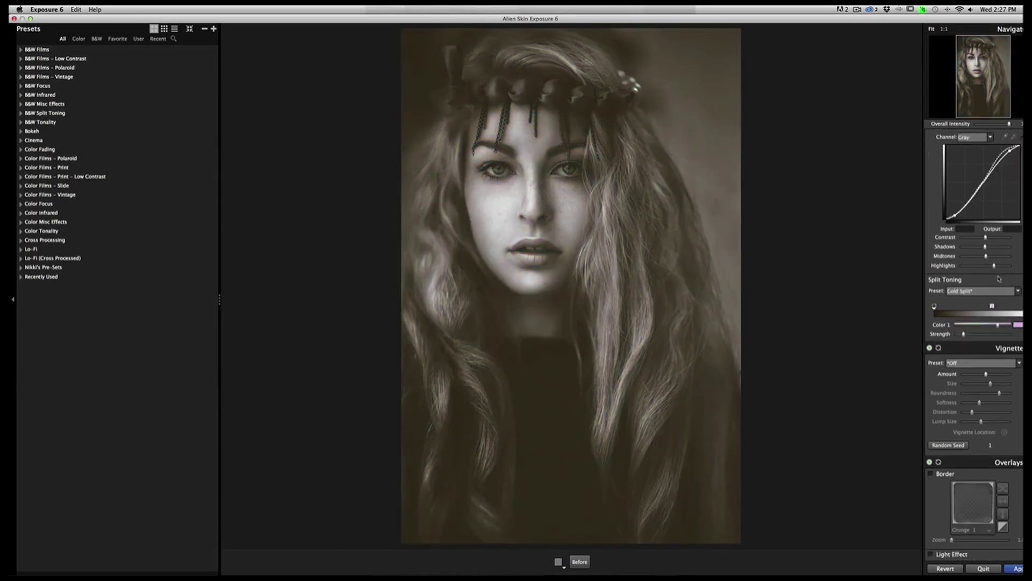
- Try the Brushed border from the Brushed Paper category with a slightly increased zoom, and turn the border off again
scroll(998, 278, "down", 3)
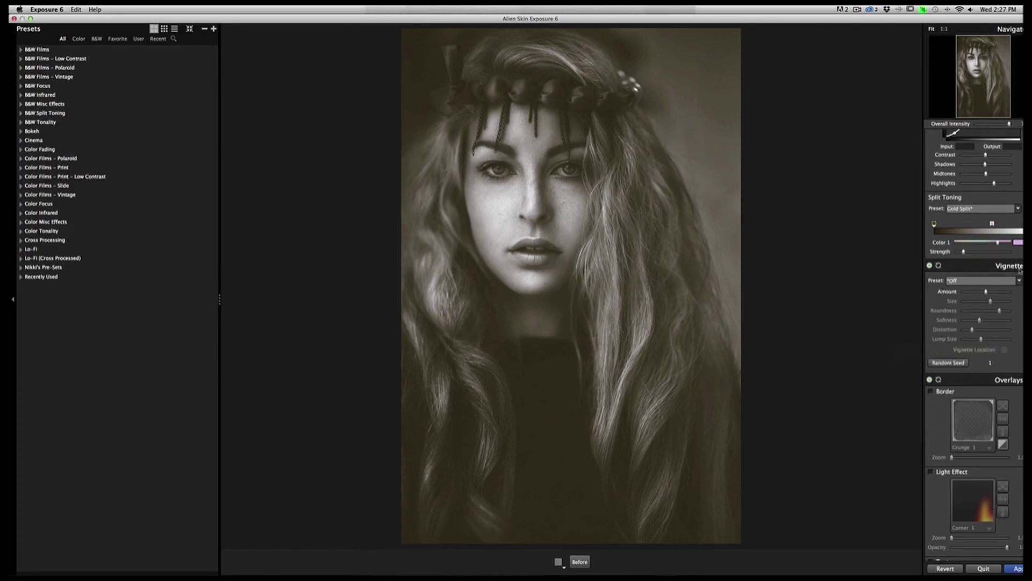
scroll(1007, 337, "down", 3)
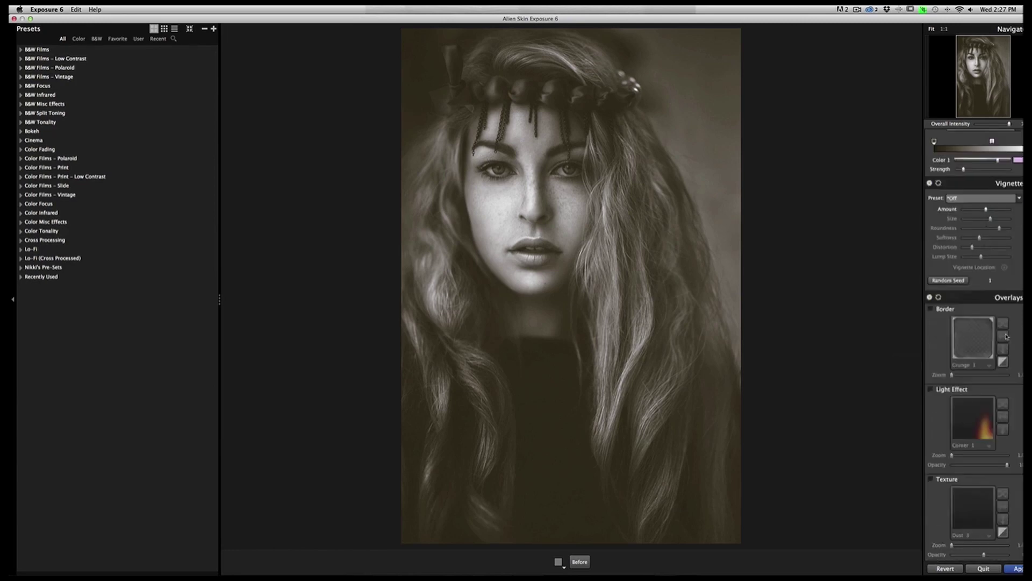
left_click(931, 309)
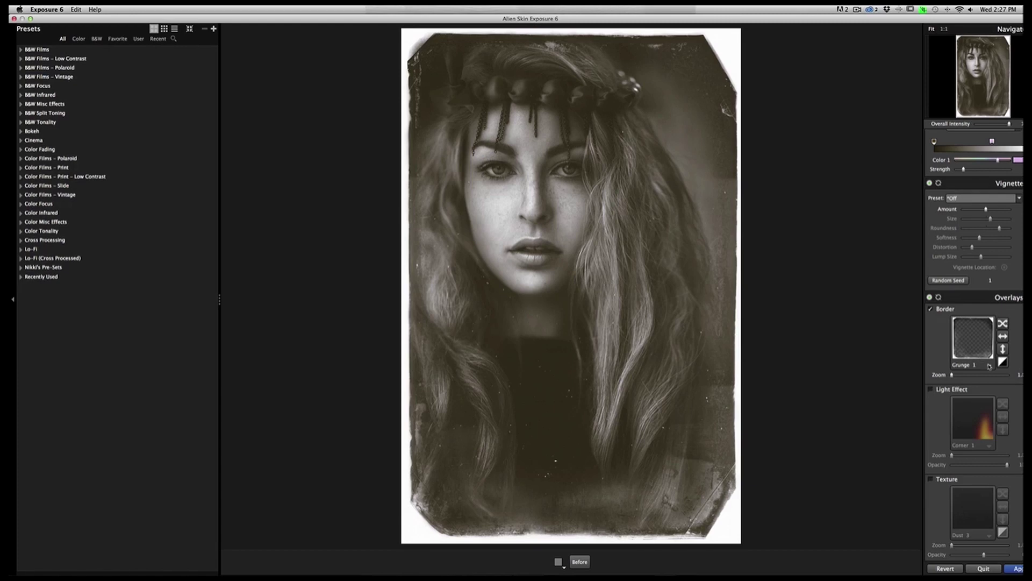
left_click(977, 356)
left_click(833, 88)
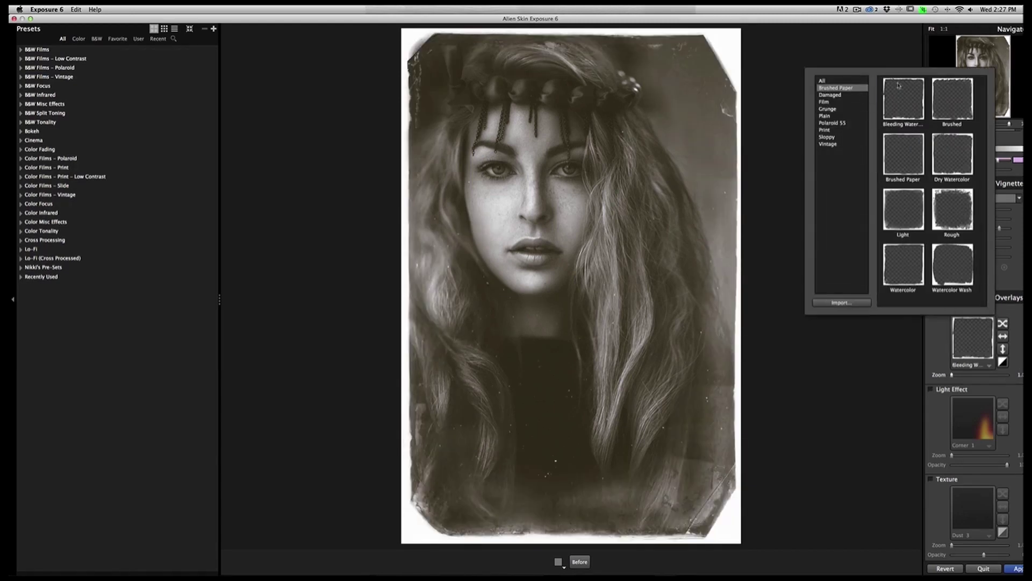
left_click(964, 108)
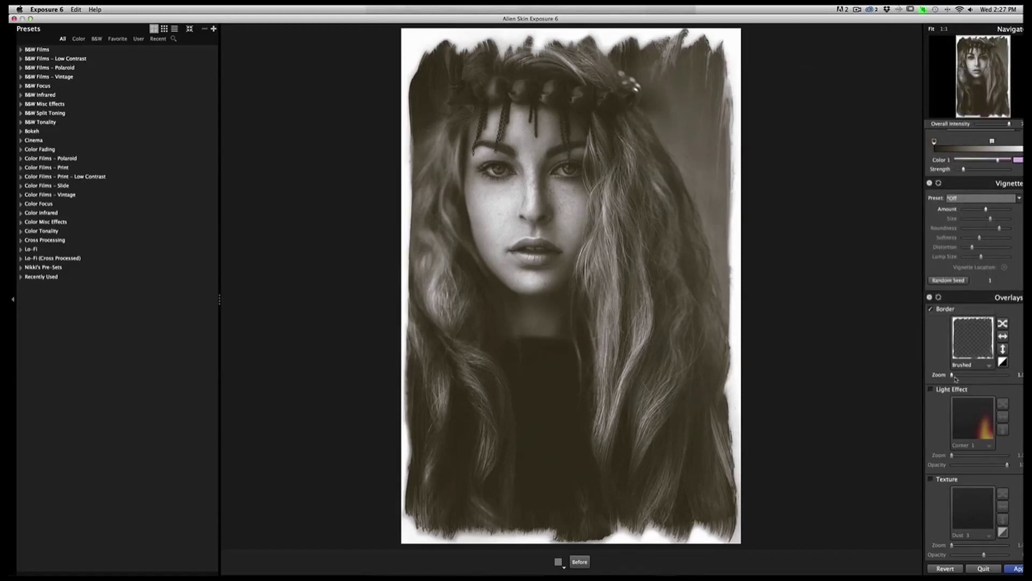
mouse_move(955, 376)
left_mouse_down()
mouse_move(988, 380)
mouse_move(966, 379)
left_mouse_up()
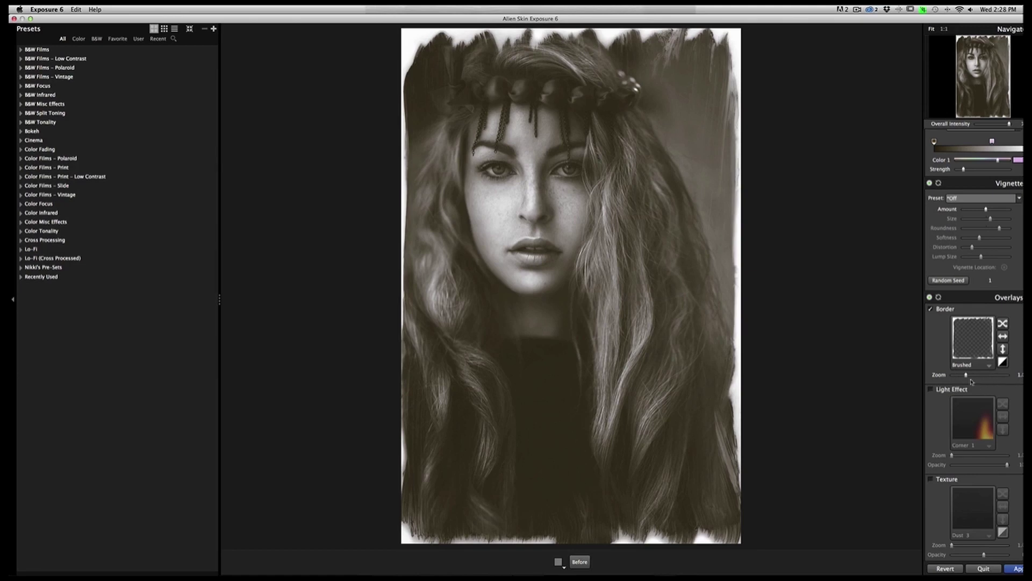
left_click(930, 309)
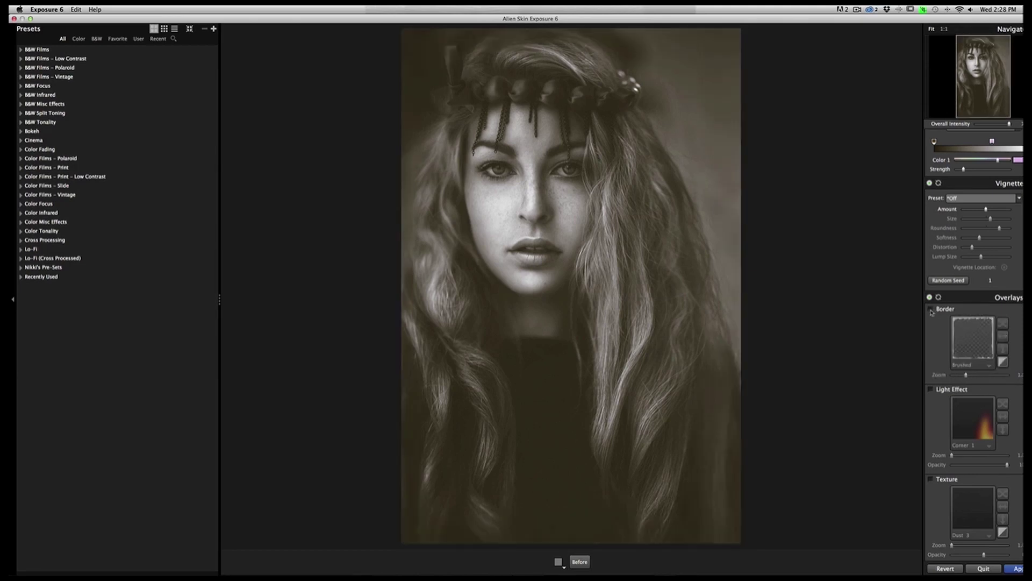
- Try the Corner 1, Corner 8 and Corner 2 light effects on the toned portrait, and turn the light effect off again
left_click(931, 389)
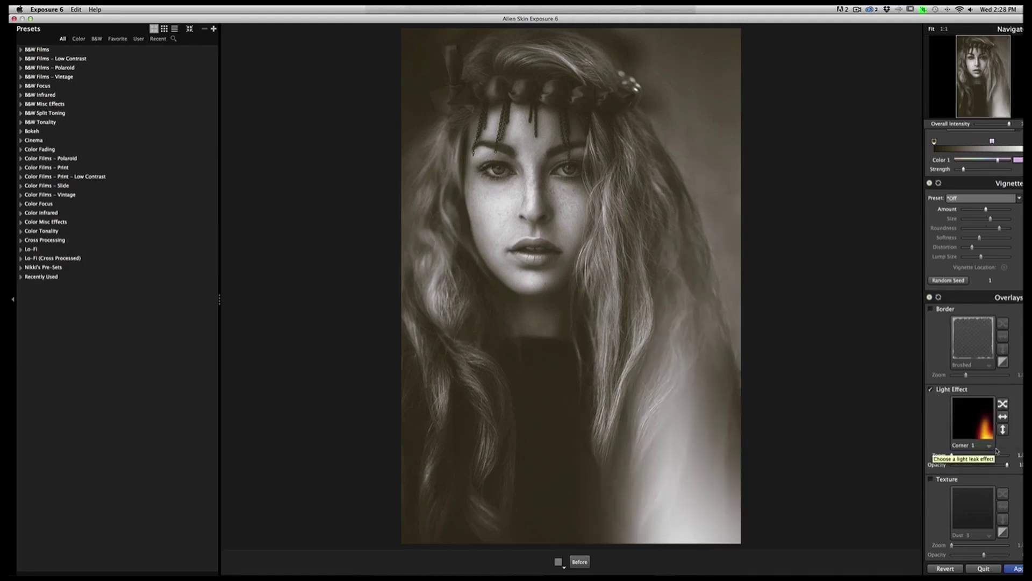
left_click(988, 446)
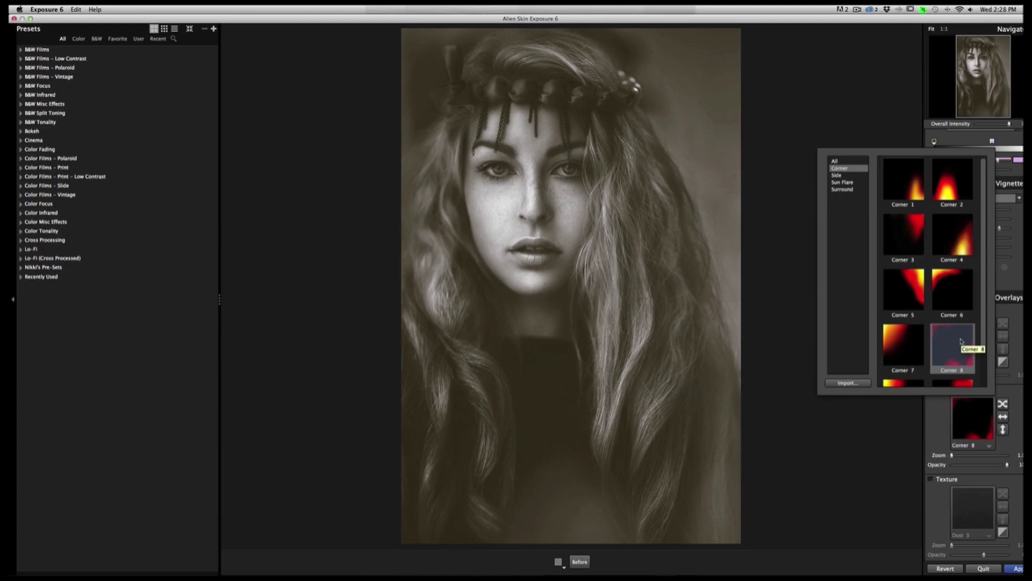
scroll(961, 341, "down", 2)
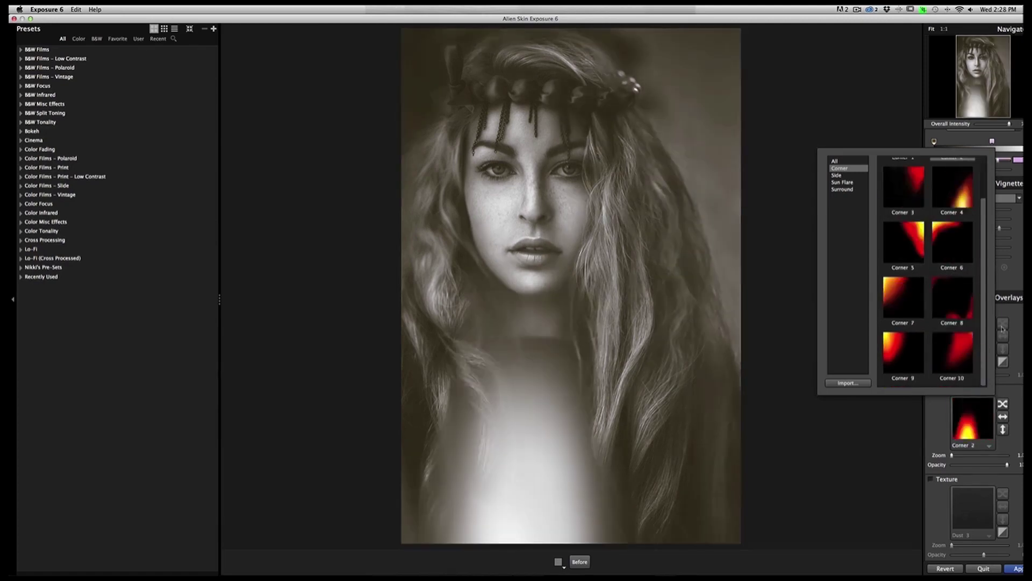
left_click(997, 394)
left_click(932, 389)
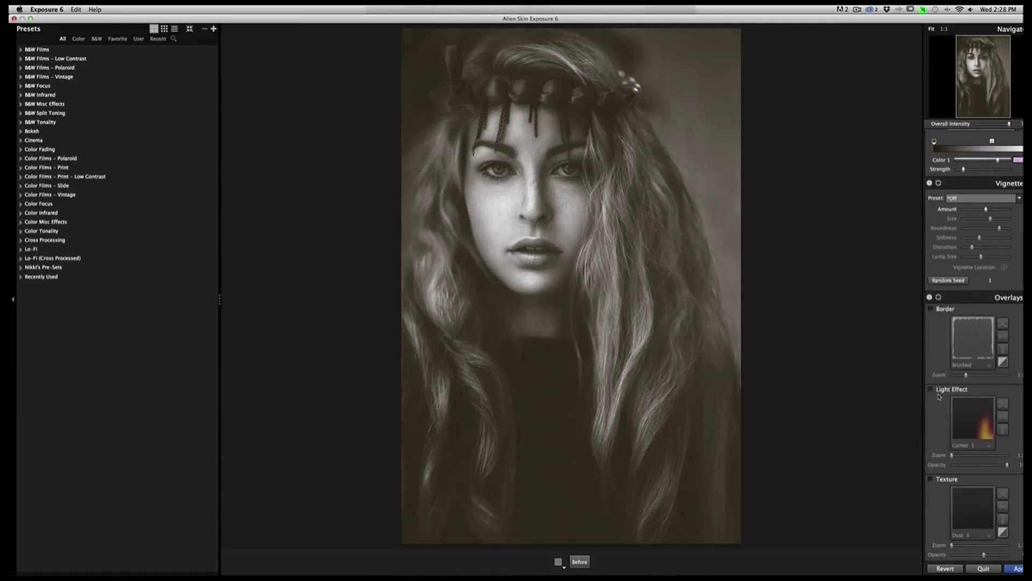
- Enable the texture overlay and try several Dust textures on the portrait, including Dust 5, Dust 7, Dust 9 and Dust 3
scroll(939, 396, "down", 5)
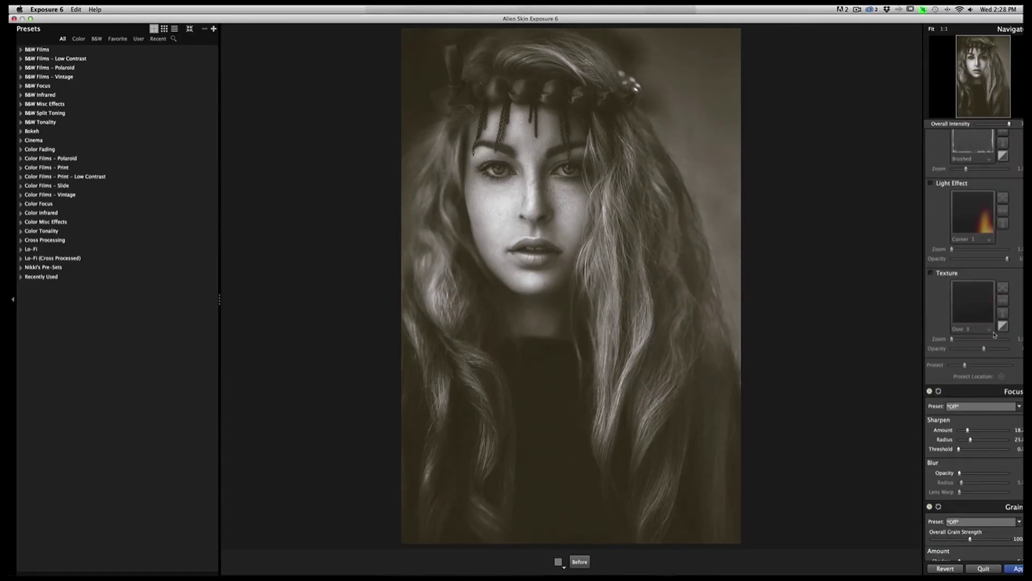
left_click(932, 273)
left_click(988, 329)
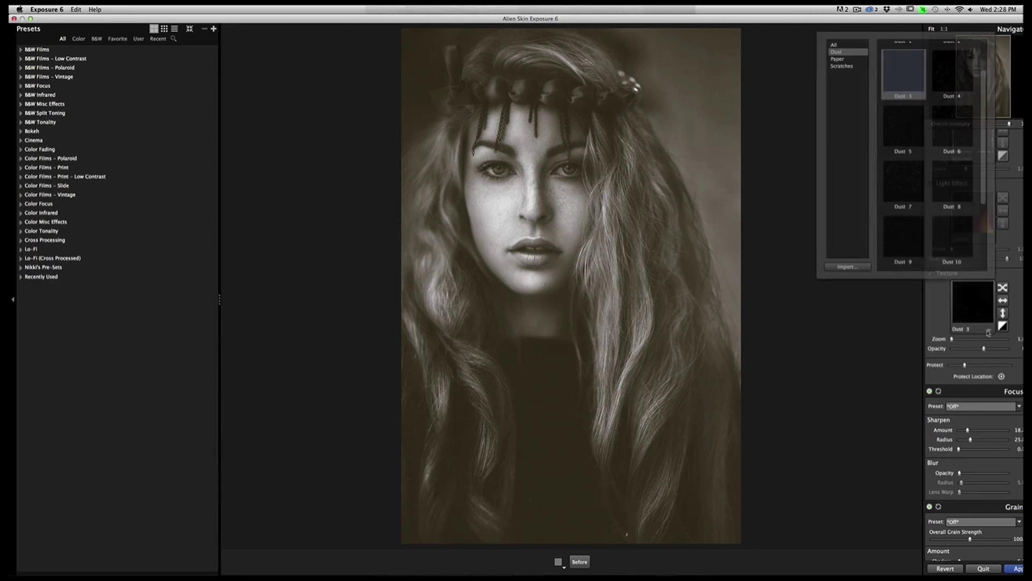
left_click(898, 144)
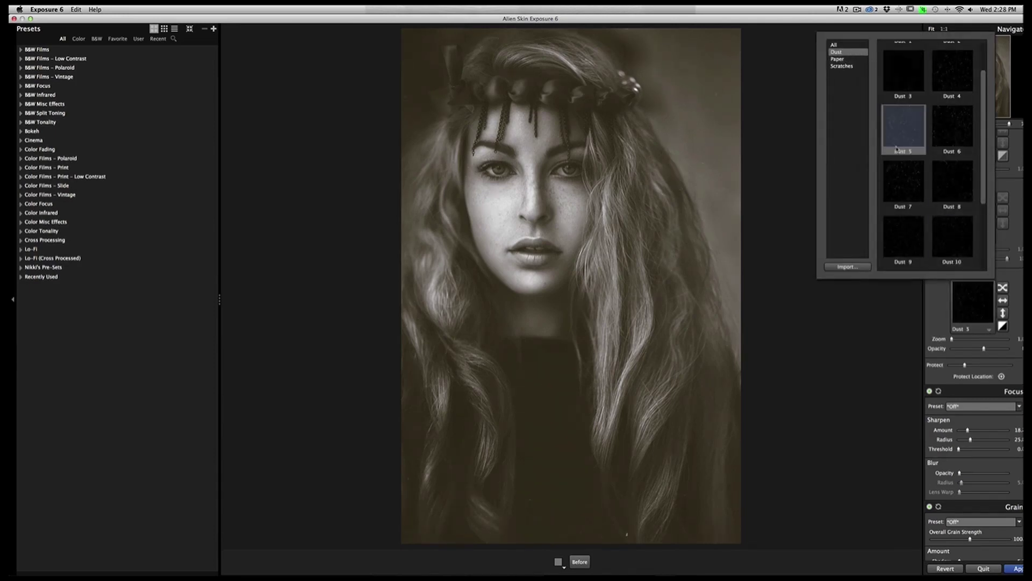
left_click(901, 177)
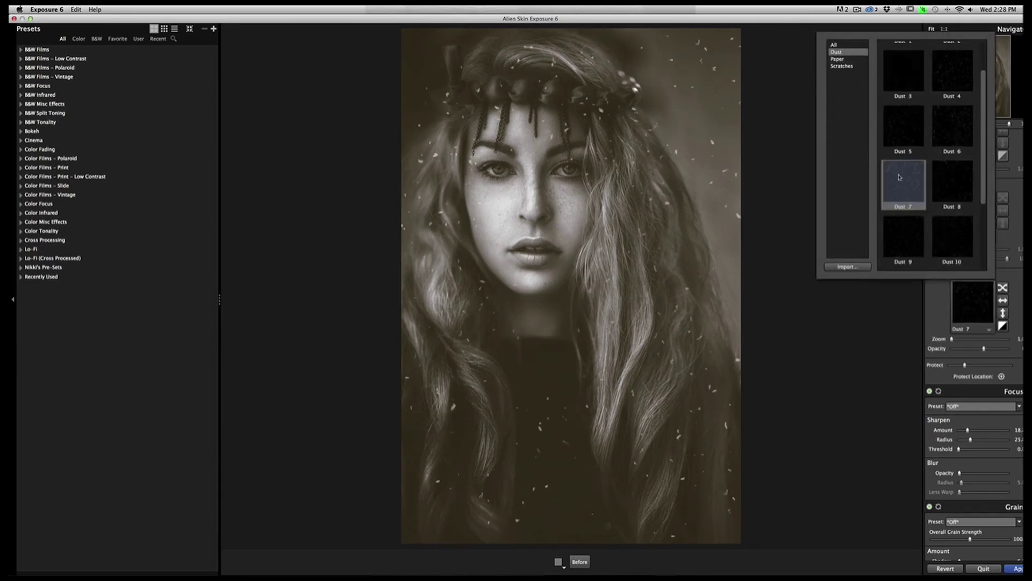
left_click(939, 184)
left_click(955, 239)
left_click(896, 251)
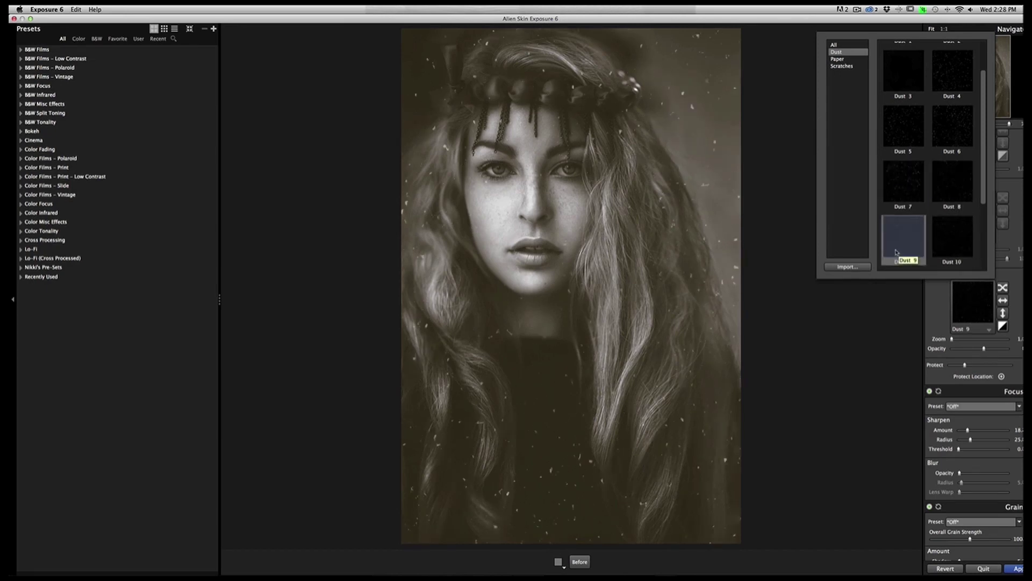
left_click(887, 135)
left_click(889, 78)
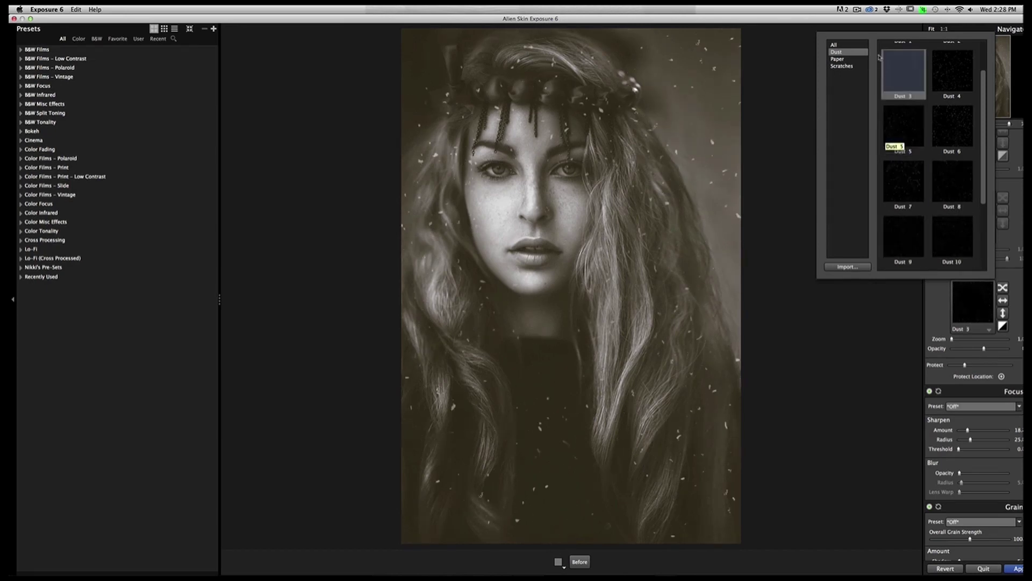
- Try Paper and Scratches textures on the portrait, including Paper 3 and Scratches 7, and turn the texture off again
left_click(843, 61)
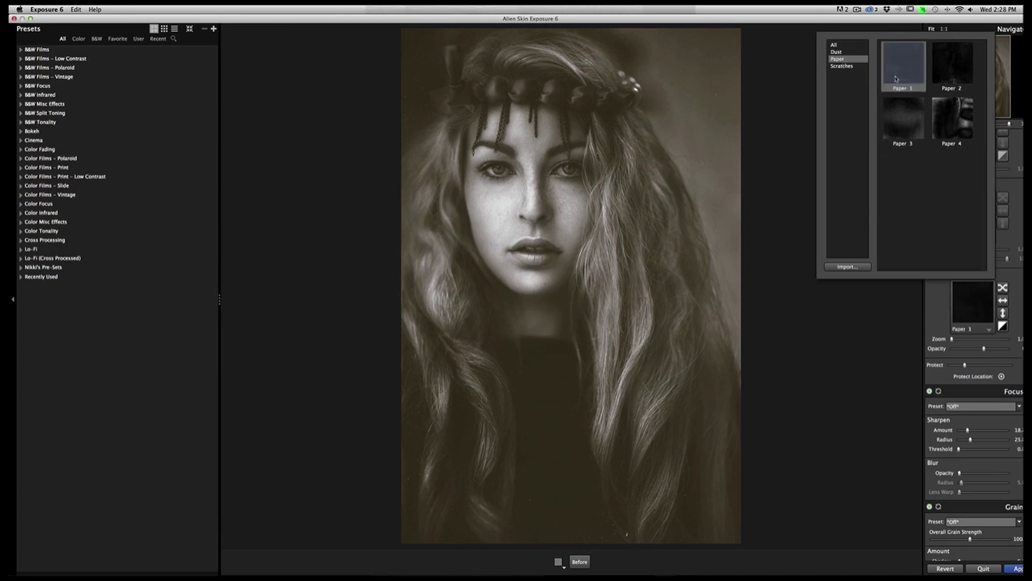
left_click(907, 120)
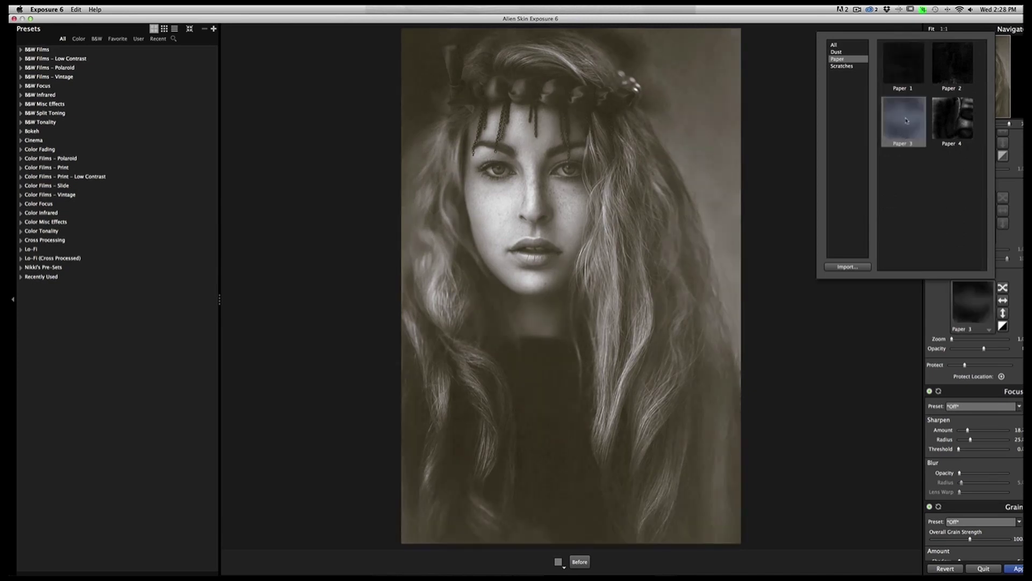
left_click(842, 66)
left_click(905, 193)
left_click(904, 229)
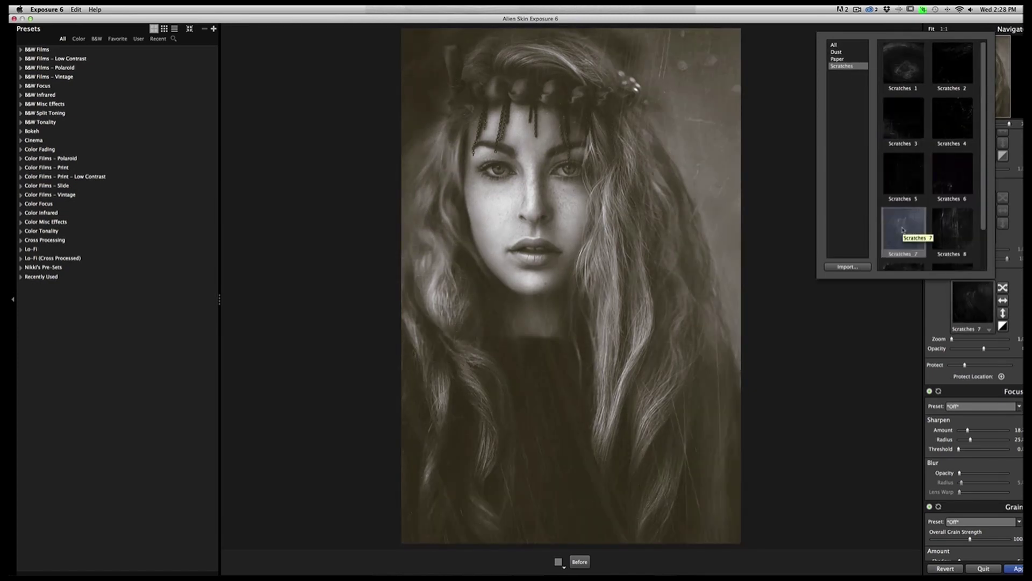
left_click(891, 186)
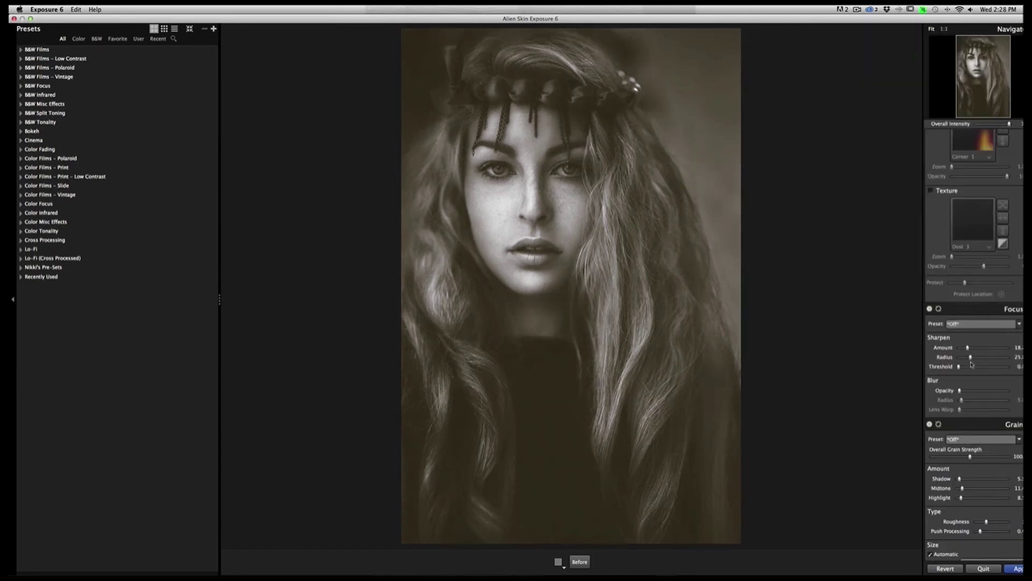
- Try the Glamour Shot - Low focus preset on the black-and-white portrait and reopen the focus preset choices
left_click(960, 324)
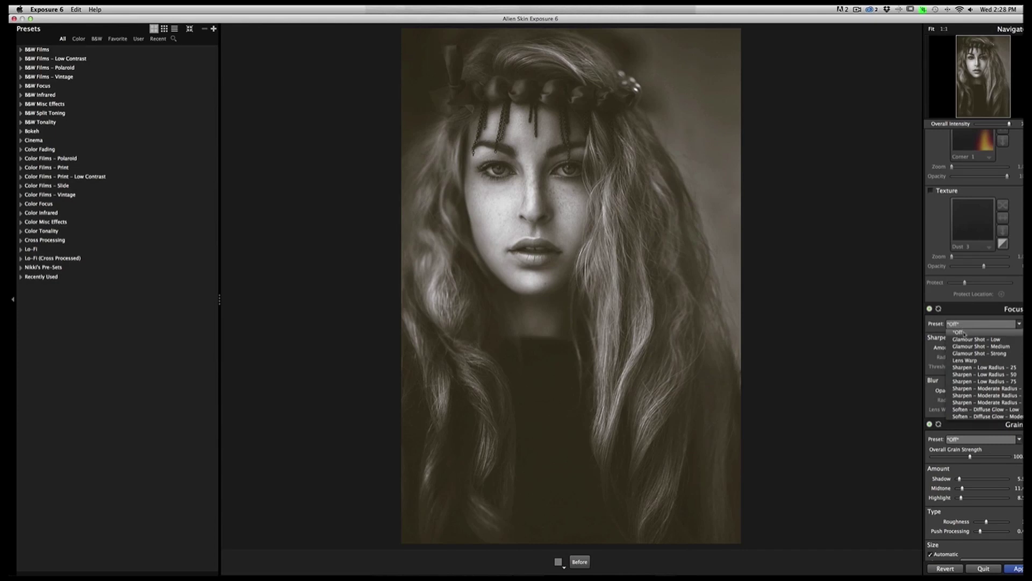
left_click(966, 339)
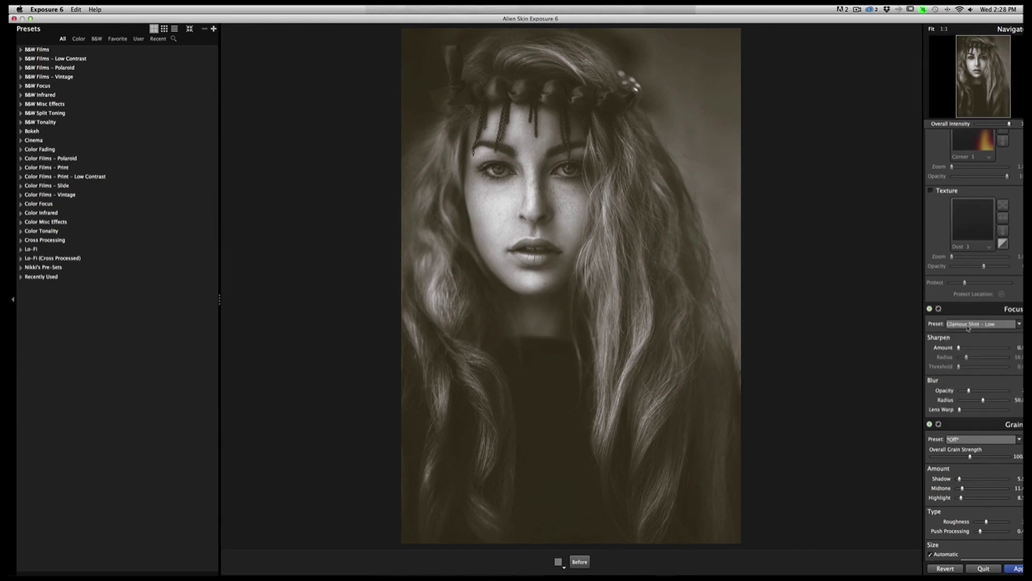
left_click(968, 324)
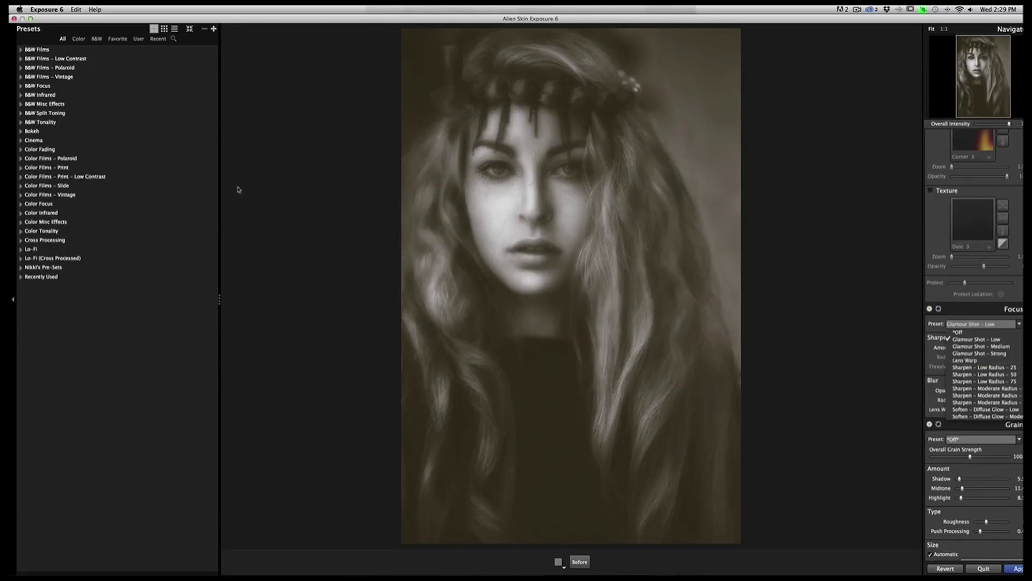
- Try Deepen - Film Look from the personal presets, choose its sunflare version instead, and apply it to the photo
left_click(23, 268)
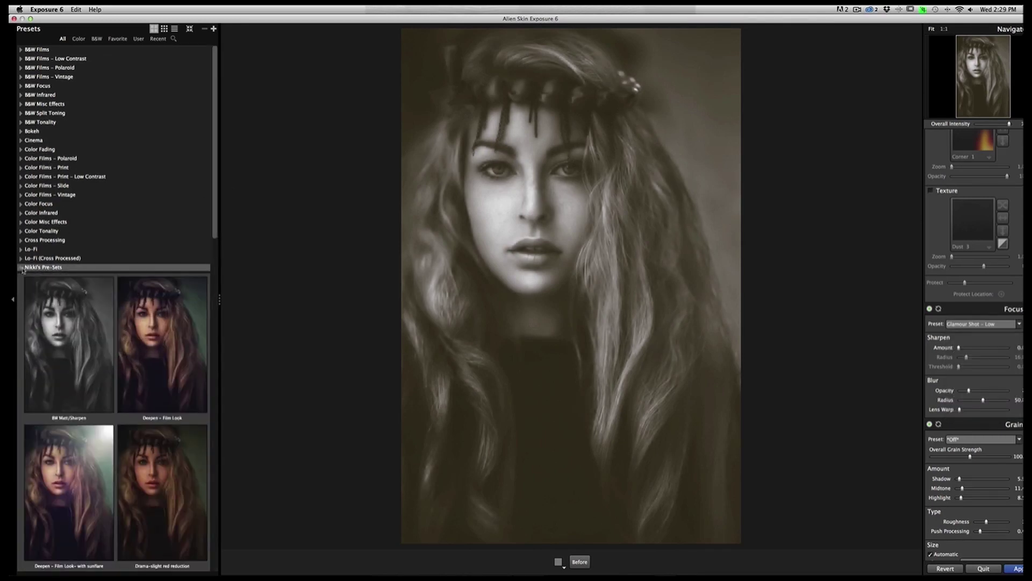
left_click(177, 352)
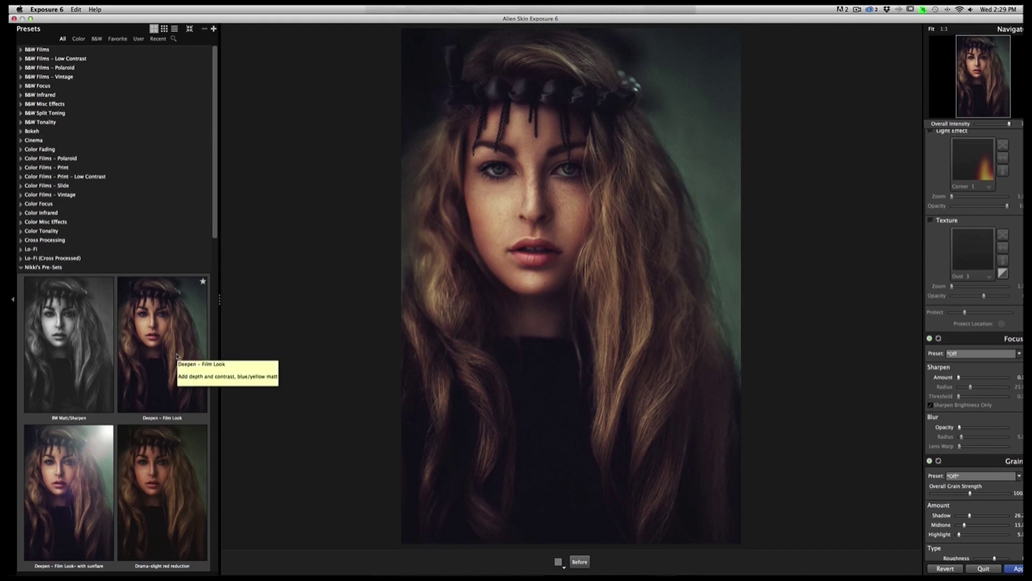
left_click(80, 481)
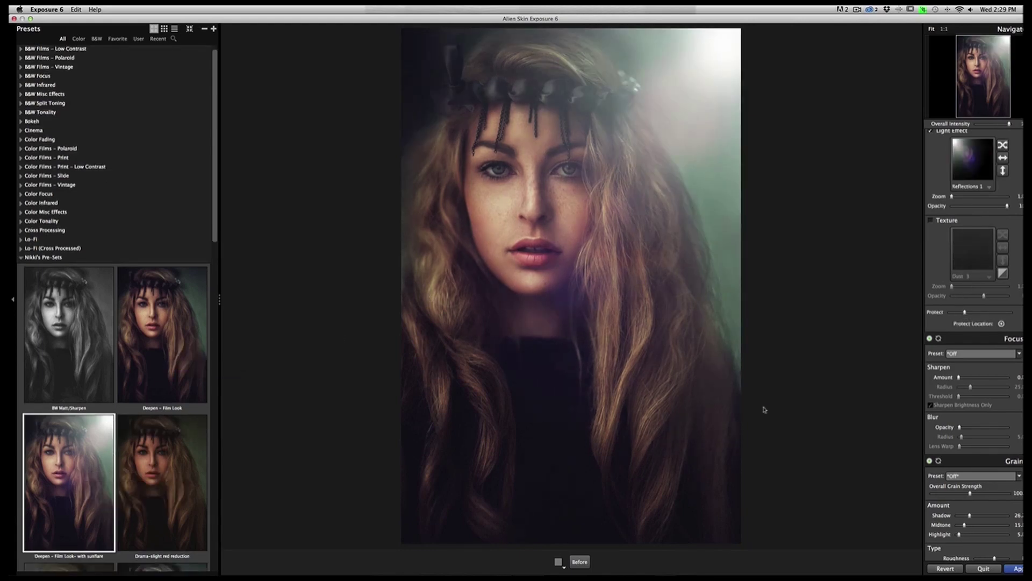
left_click(1015, 569)
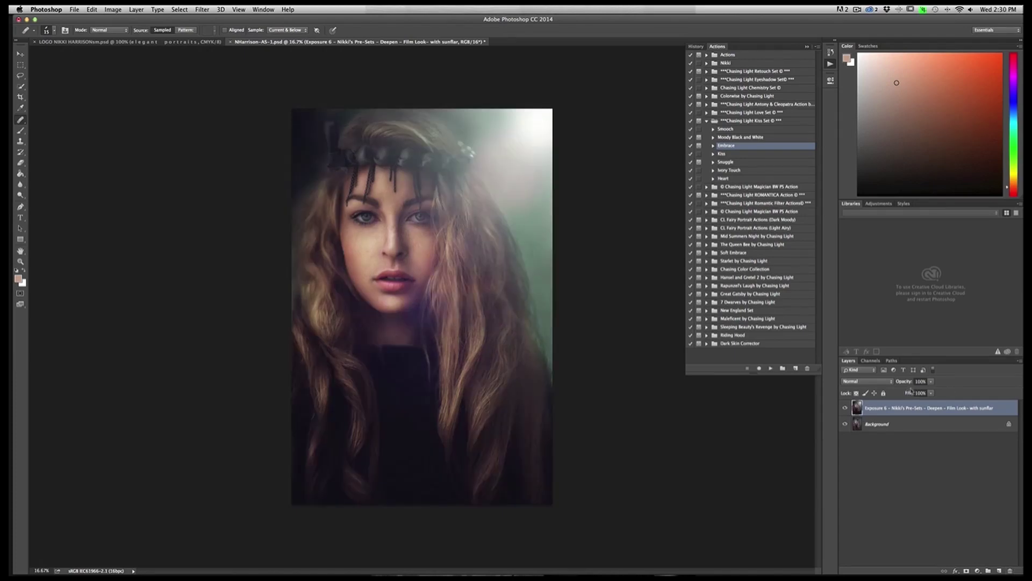
- In Photoshop, set the opacity of the Exposure 6 layer to 60% and flatten the image
left_click(930, 381)
left_click_drag(933, 392, 916, 392)
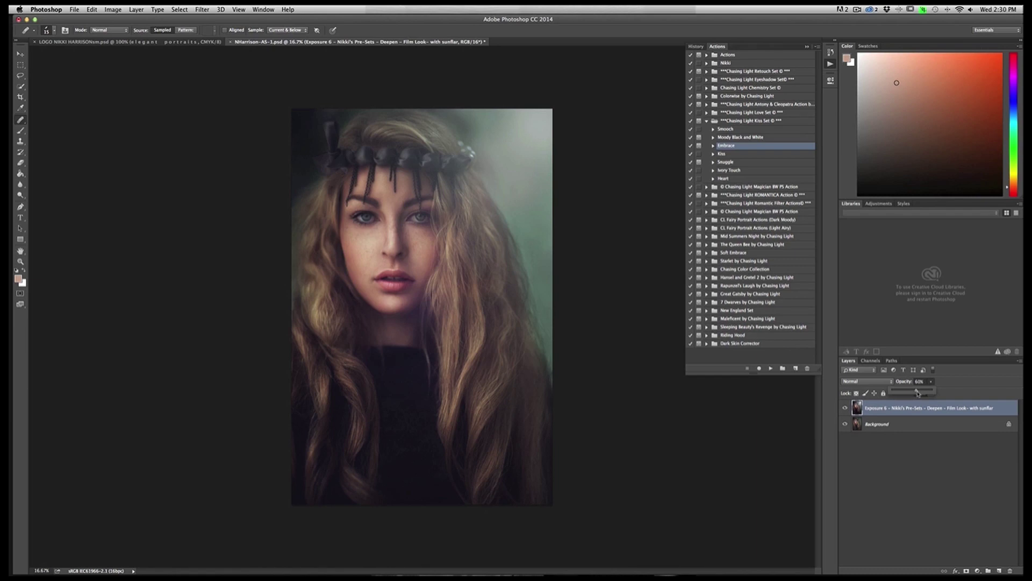
left_click(136, 10)
left_click(146, 303)
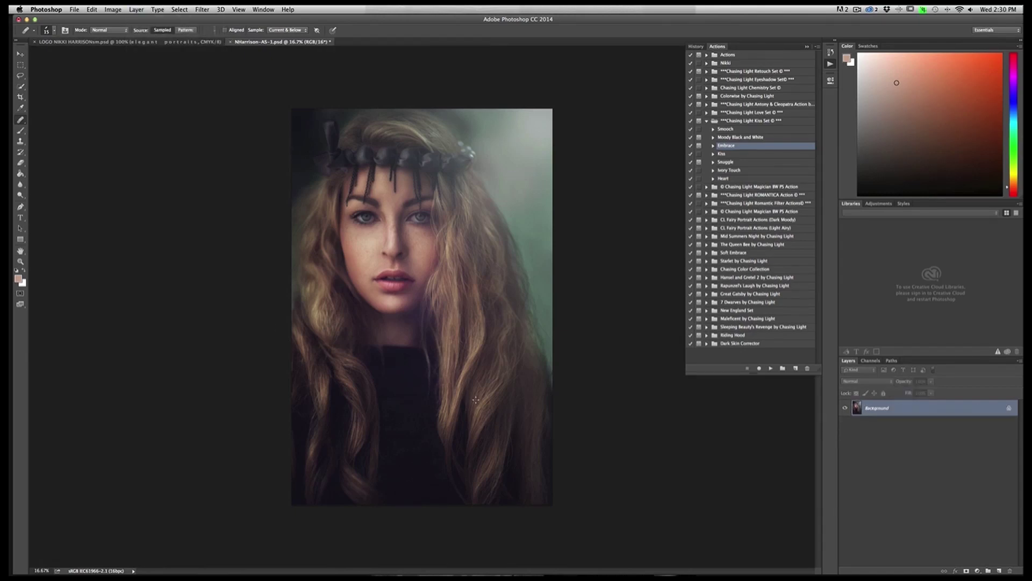
- Reopen the flattened image in Exposure 6 and browse the personal presets, keeping Deepen - Film Look with sunflare selected
left_click(202, 10)
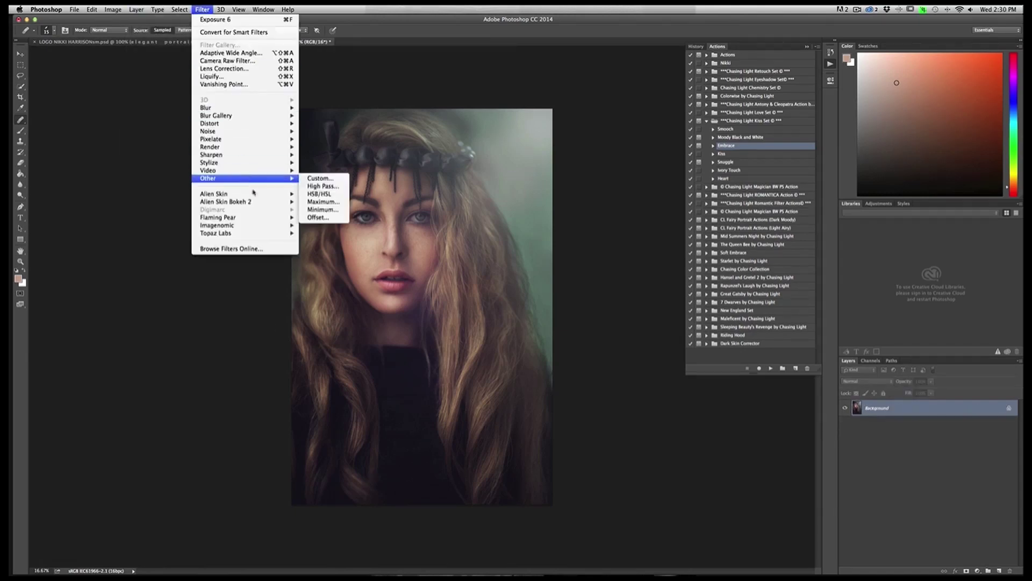
mouse_move(271, 195)
left_click(324, 201)
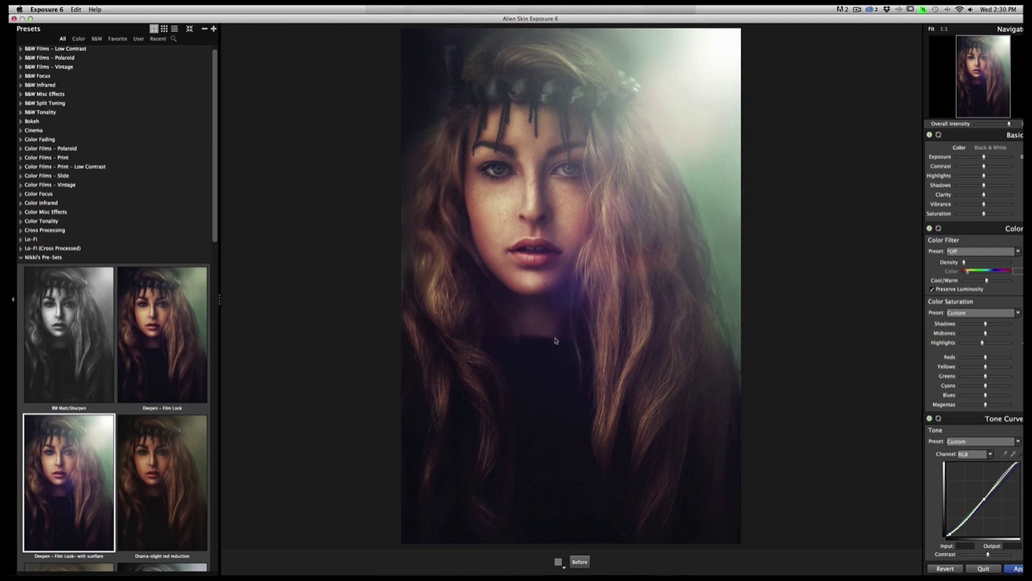
scroll(121, 355, "down", 5)
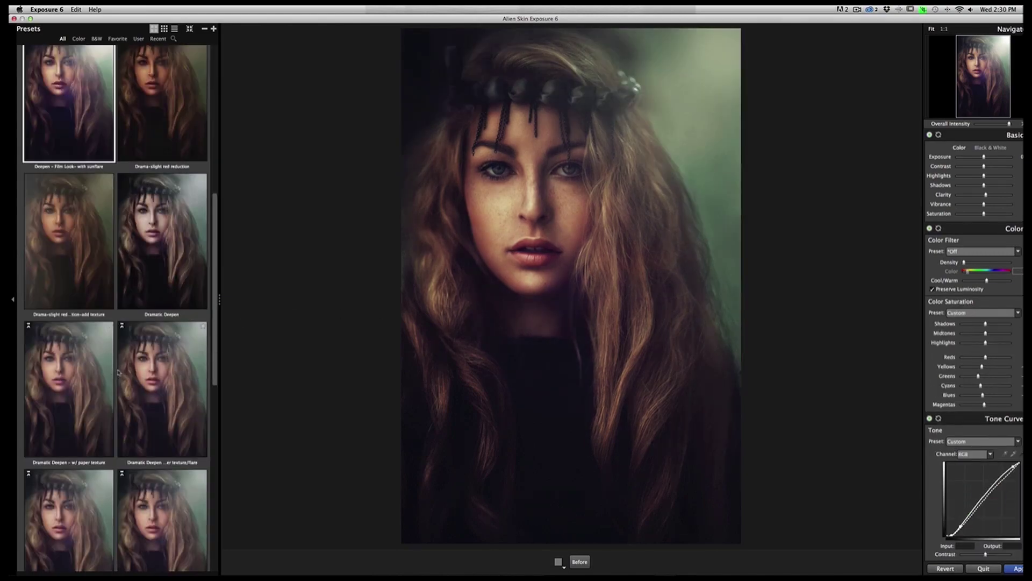
scroll(118, 372, "down", 5)
scroll(119, 372, "up", 8)
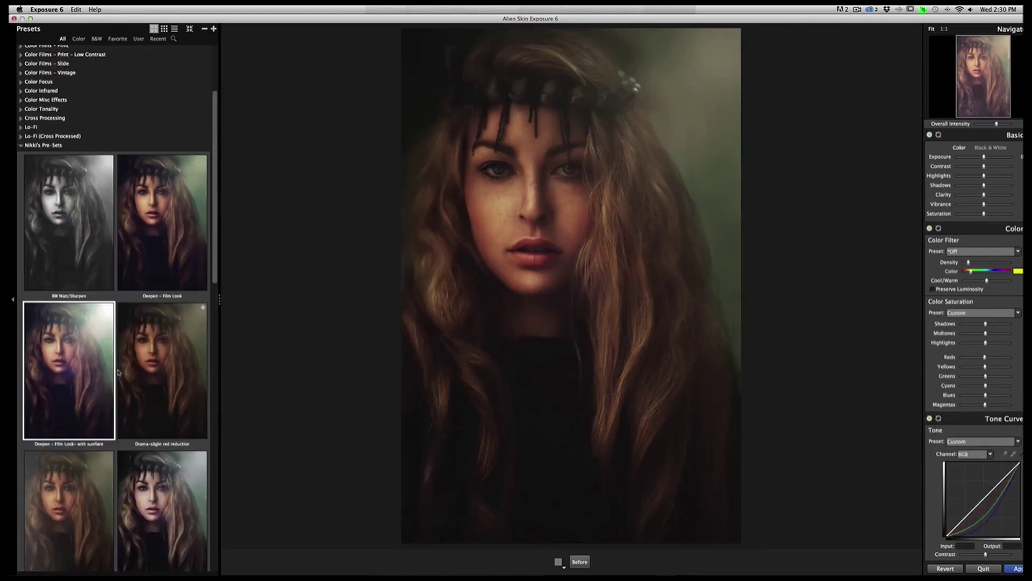
left_click(119, 372)
scroll(119, 372, "down", 3)
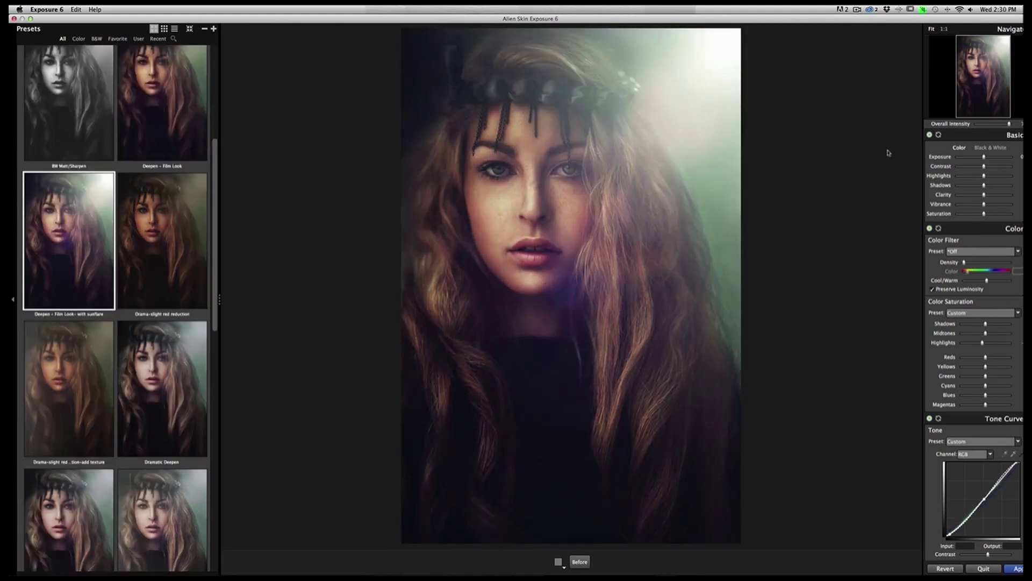
- Enable the texture overlay on the sunflare look, compare Scratches 1, 3 and 8, and choose Scratches 7
scroll(997, 323, "down", 6)
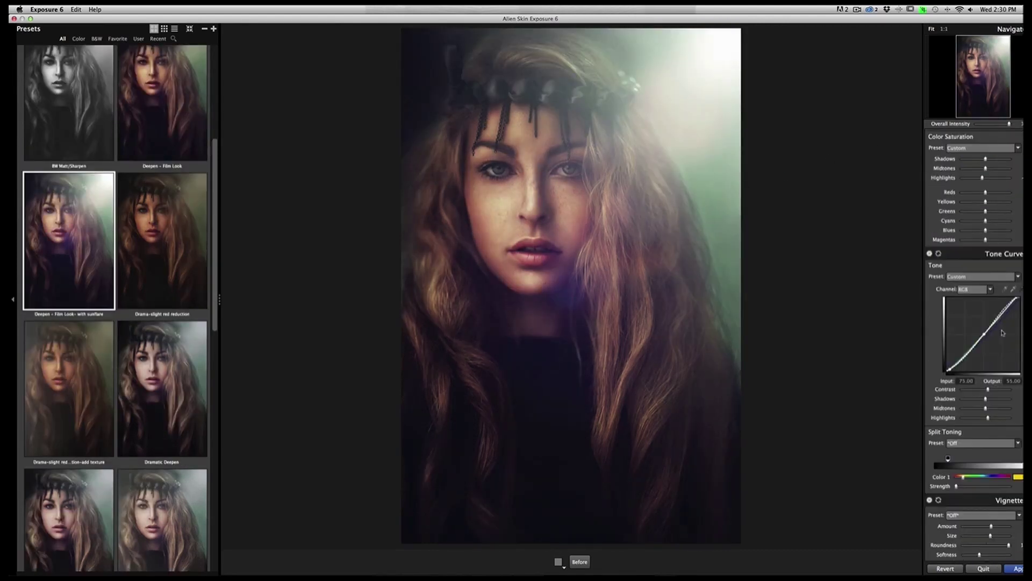
scroll(1005, 339, "down", 4)
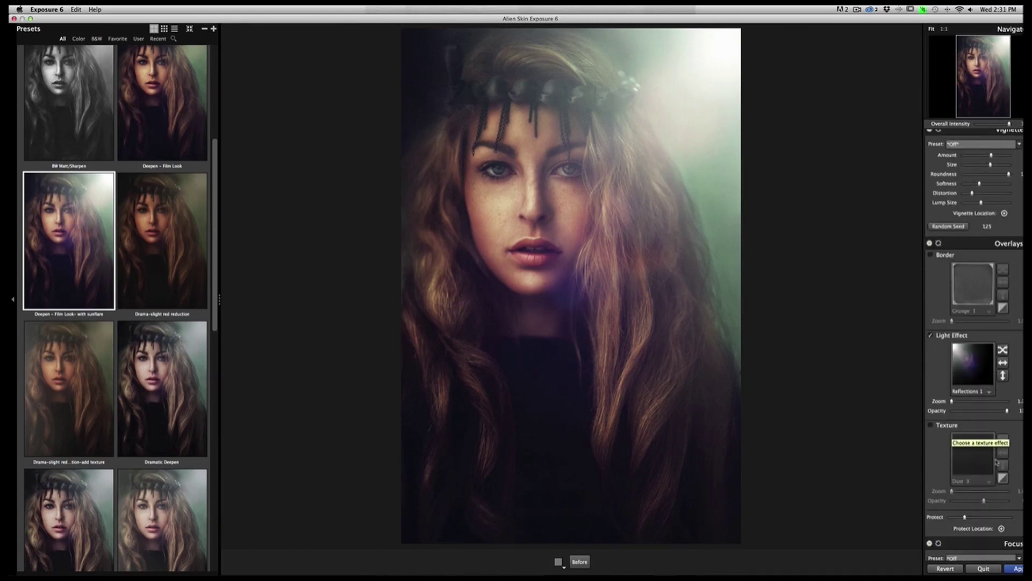
scroll(997, 462, "down", 3)
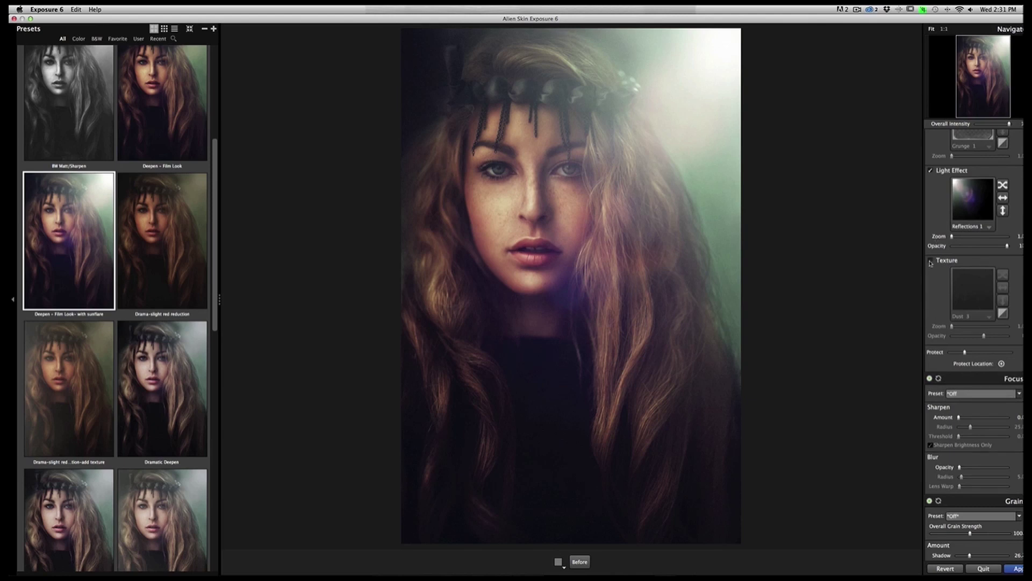
left_click(931, 260)
left_click(989, 317)
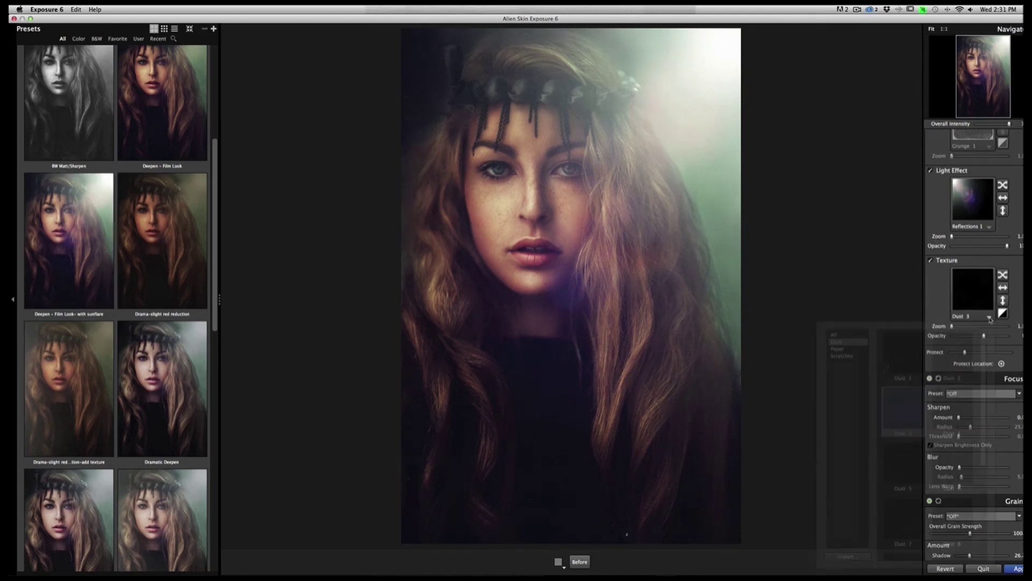
left_click(904, 352)
left_click(835, 358)
left_click(901, 358)
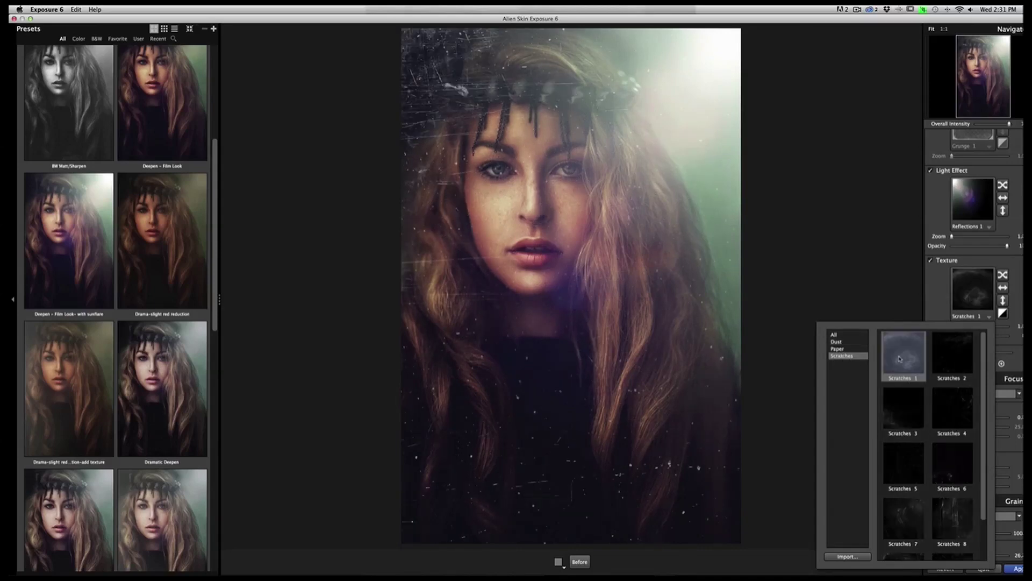
left_click(912, 392)
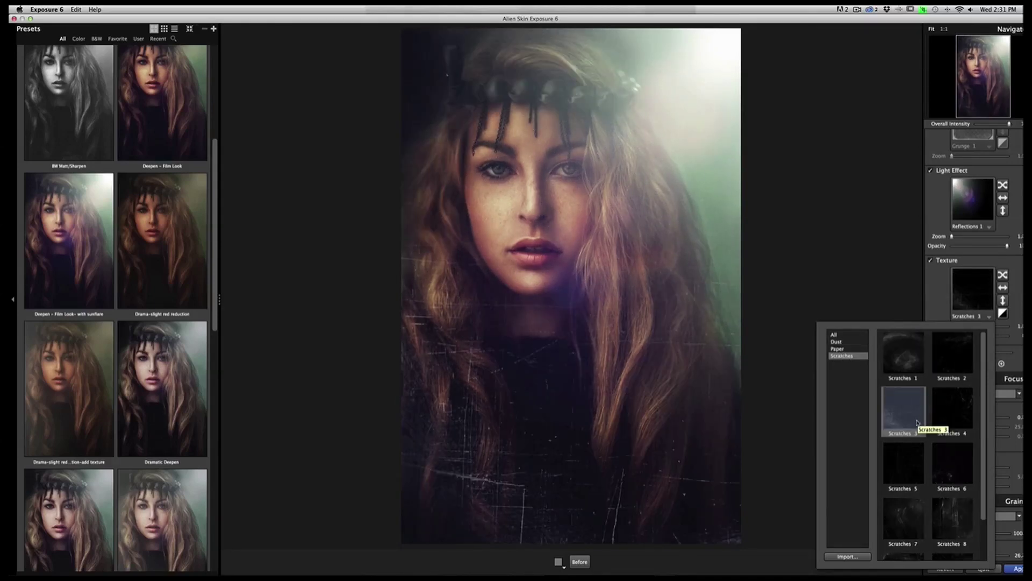
left_click(953, 520)
double_click(904, 518)
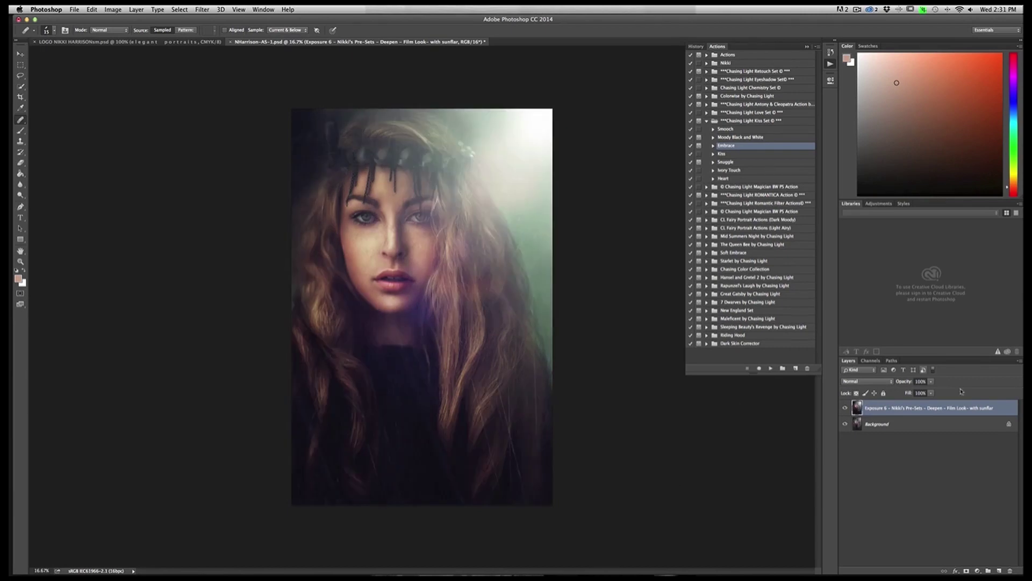
- Set the Exposure 6 sunflare layer's opacity to 59% and add a layer mask to it
left_click(931, 382)
left_click_drag(932, 392, 915, 392)
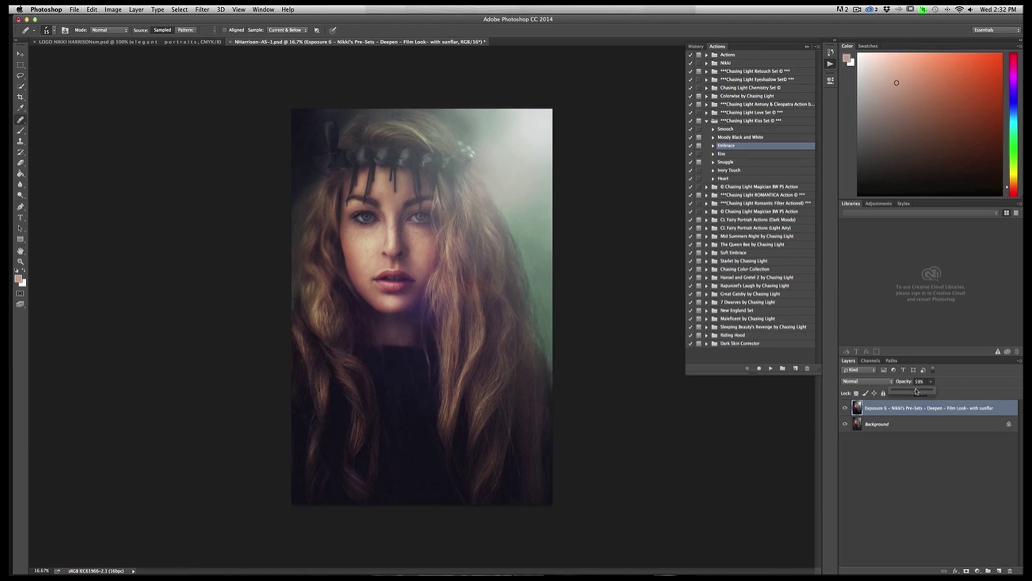
left_click(966, 571)
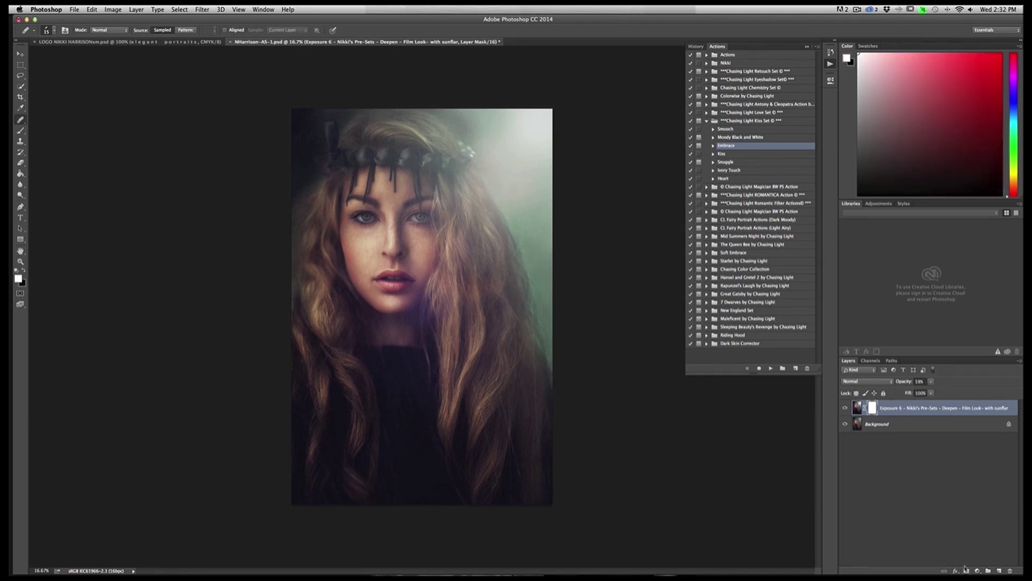
- Paint black over the face on the layer mask with the brush at 58% opacity, and feather the mask by 22.1 px
left_click(20, 130)
key("x")
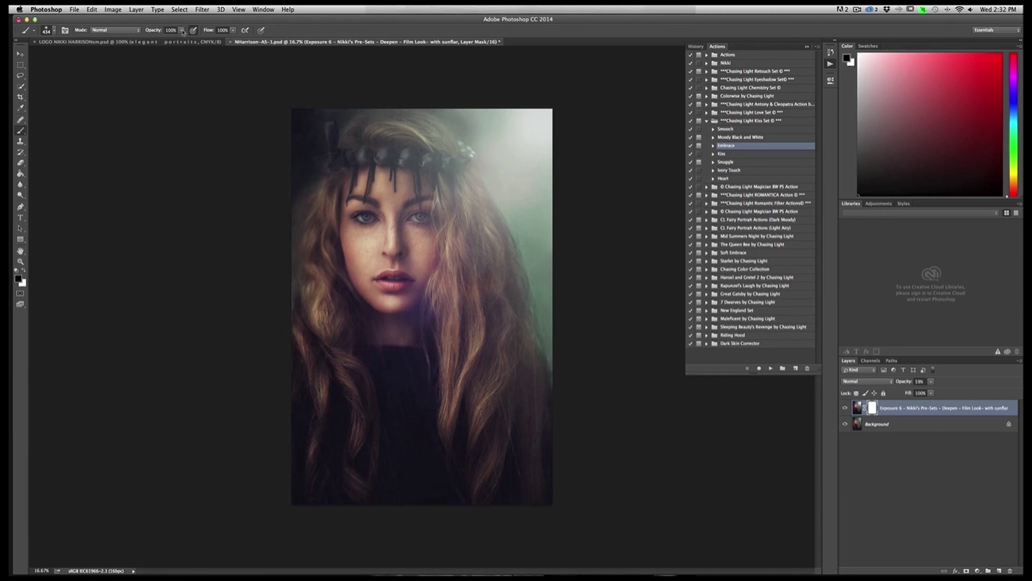
left_click_drag(182, 30, 165, 42)
mouse_move(400, 257)
left_mouse_down()
mouse_move(417, 237)
mouse_move(416, 197)
left_mouse_up()
mouse_move(382, 291)
left_mouse_down()
mouse_move(411, 258)
mouse_move(384, 322)
mouse_move(414, 312)
mouse_move(410, 334)
mouse_move(440, 359)
mouse_move(434, 391)
mouse_move(401, 319)
mouse_move(421, 202)
mouse_move(397, 241)
mouse_move(387, 141)
left_mouse_up()
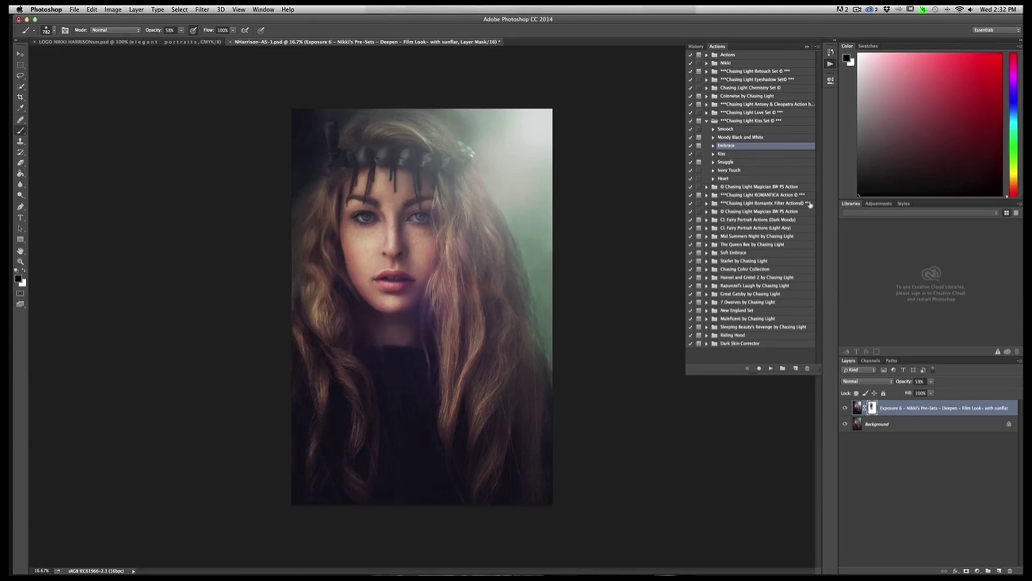
left_click(830, 81)
left_click_drag(747, 161, 757, 161)
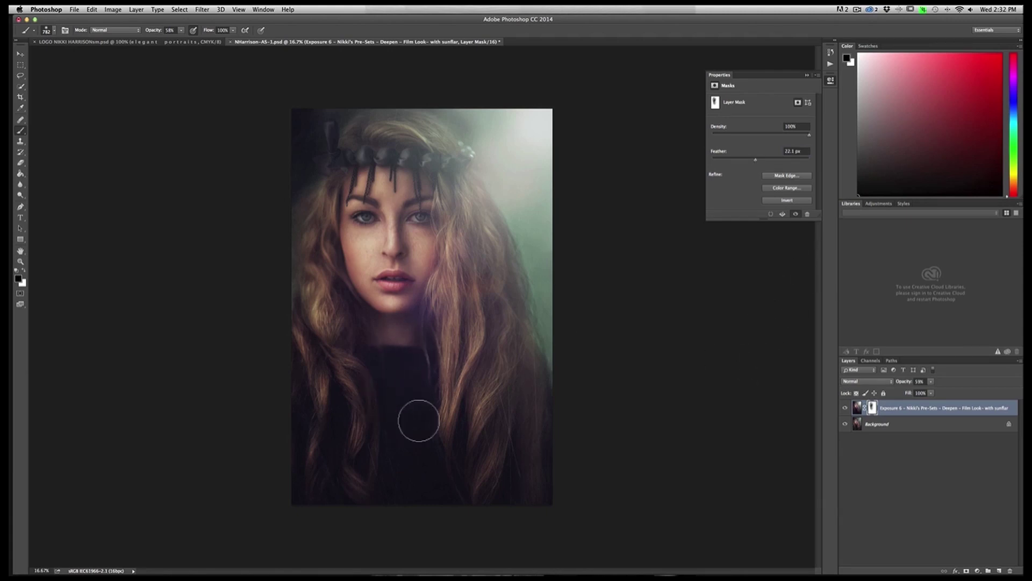
- Lower the masked sunflare layer's opacity to 44%, compare it with the layer hidden, and flatten the image
left_click_drag(931, 382, 926, 391)
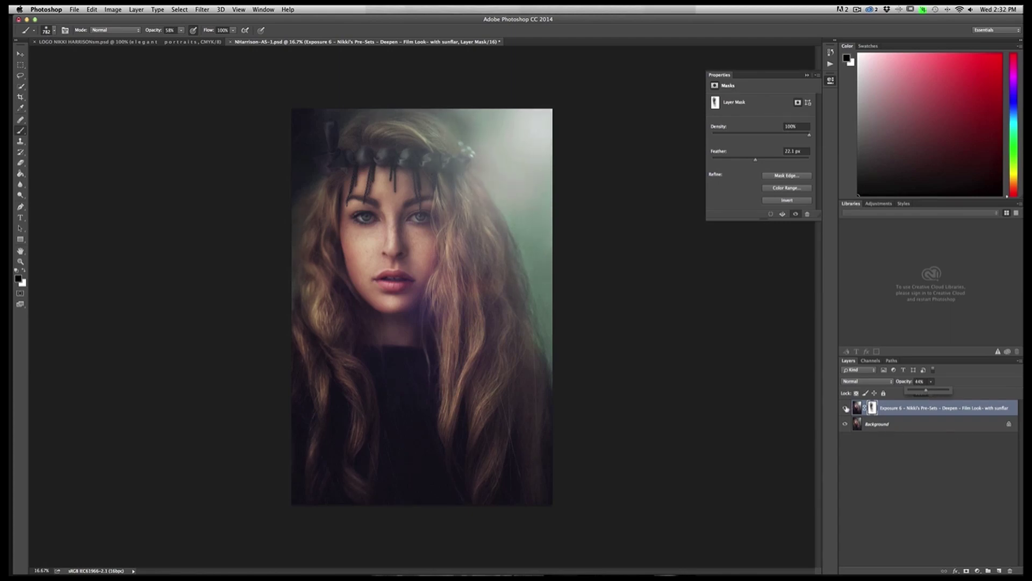
left_click(845, 409)
left_click(846, 409)
left_click(136, 9)
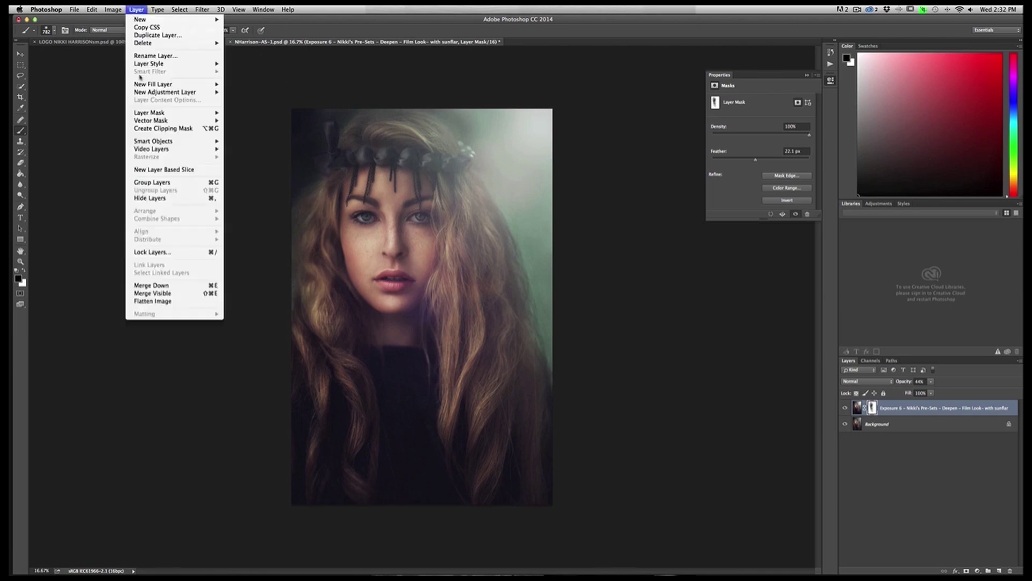
left_click(152, 301)
- Open the flattened image in Exposure 6 and apply BW Matt/Sharpen from the personal presets
left_click(202, 10)
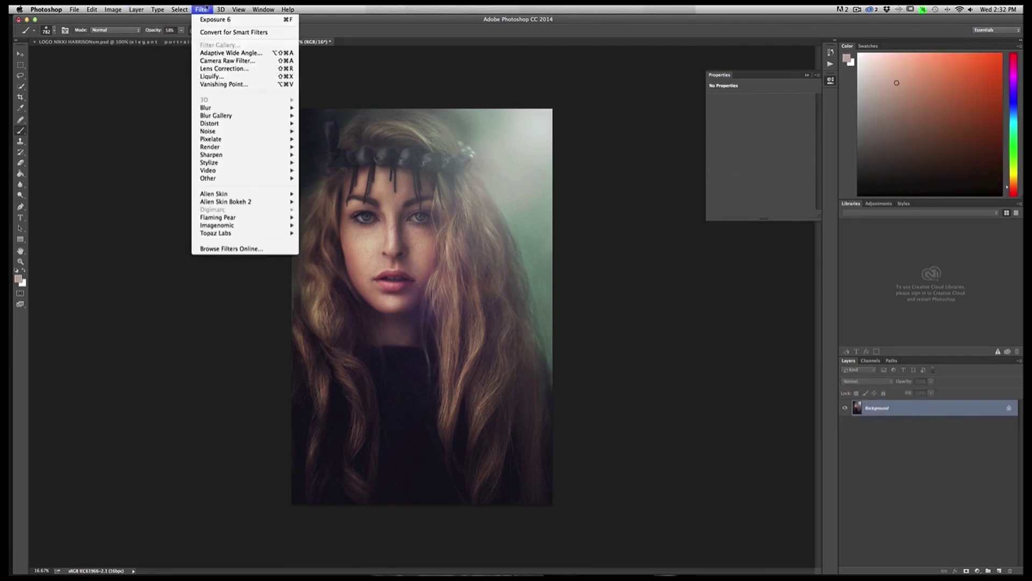
mouse_move(226, 194)
left_click(317, 195)
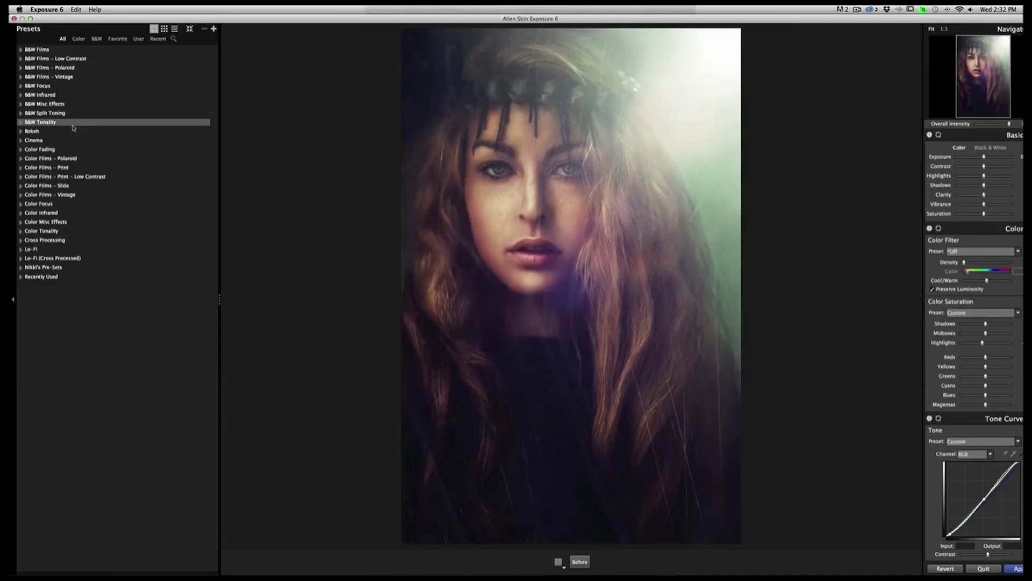
left_click(22, 268)
left_click(83, 348)
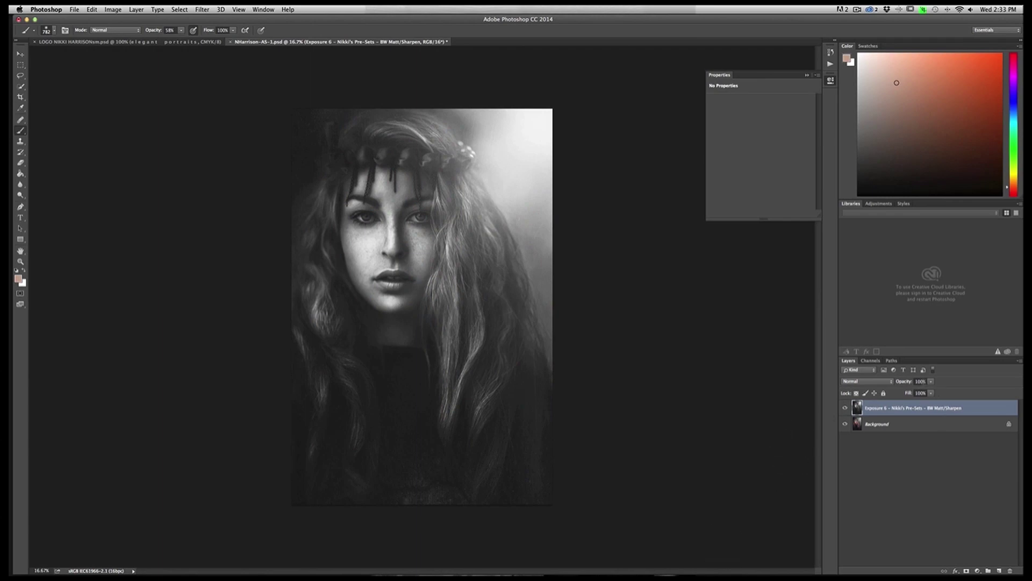
- In Photoshop, set the BW Matt/Sharpen layer's opacity to 20% and toggle its visibility to compare before and after
left_click(931, 382)
left_click_drag(931, 392, 903, 393)
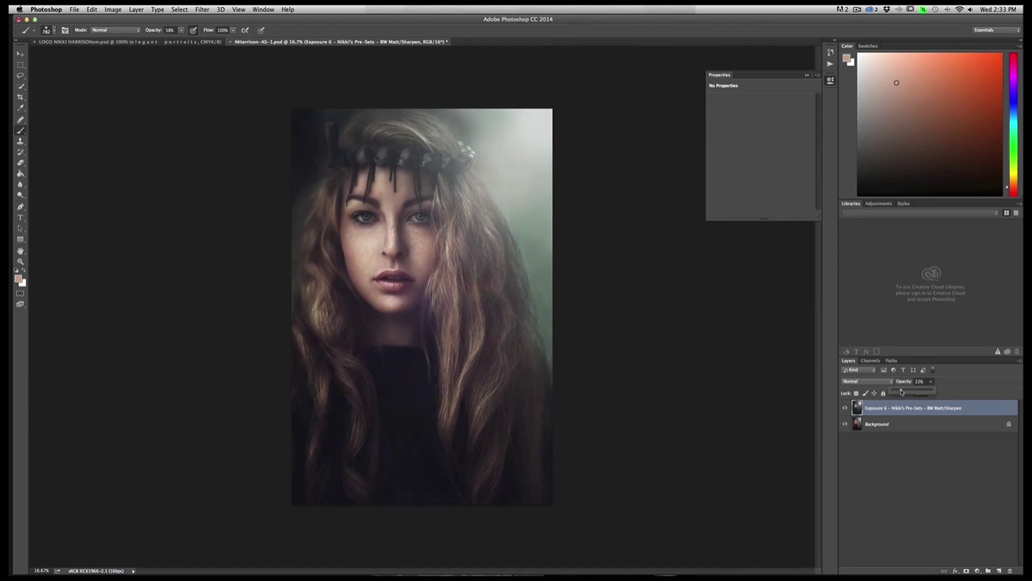
left_click_drag(902, 391, 900, 391)
left_click(847, 409)
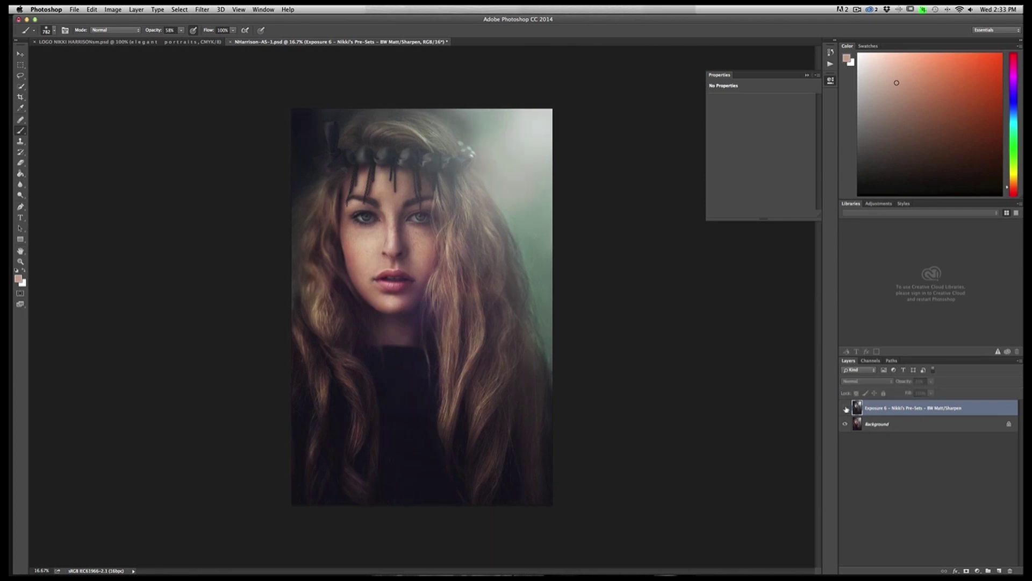
left_click(847, 410)
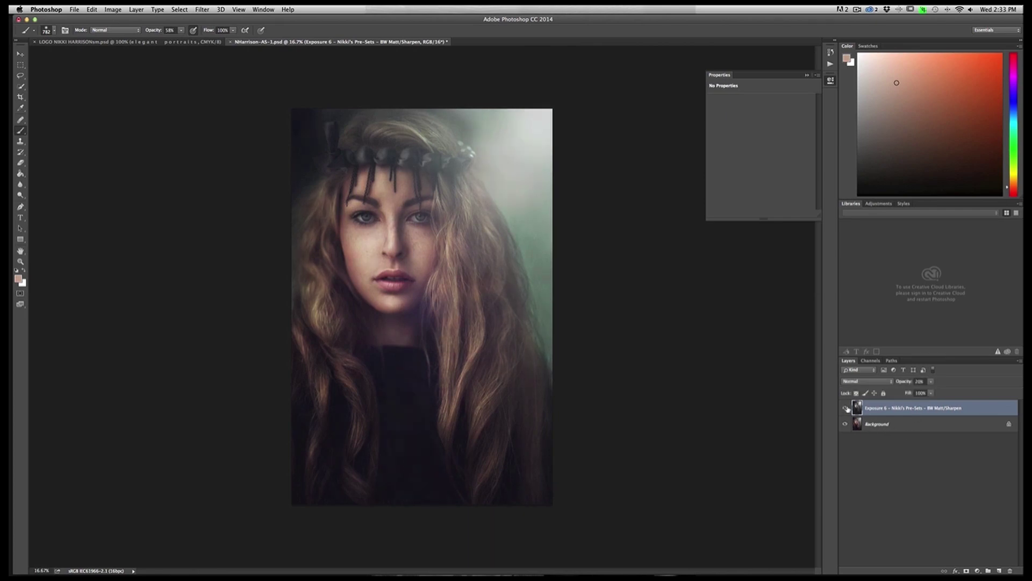
left_click(847, 409)
left_click(846, 409)
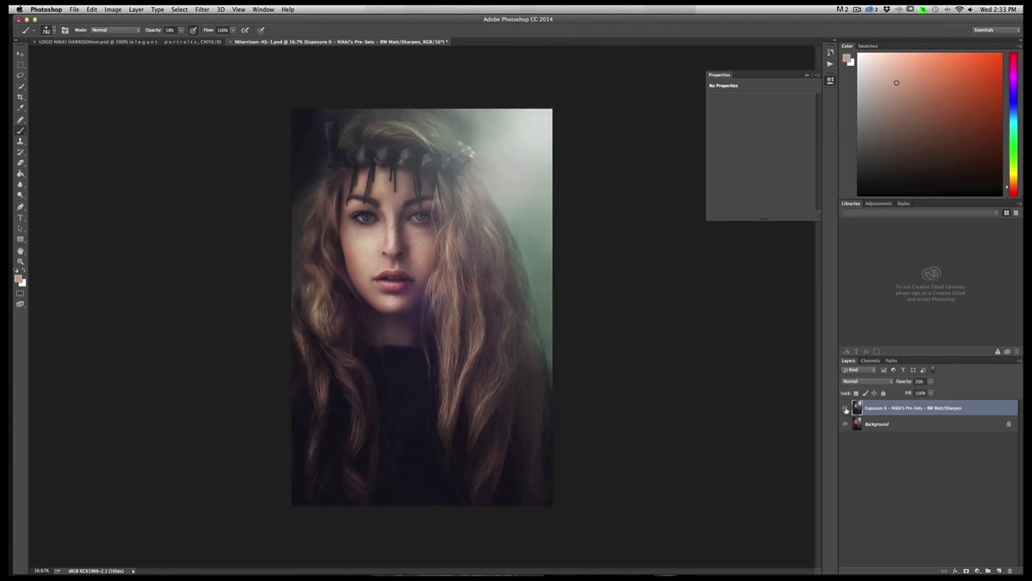